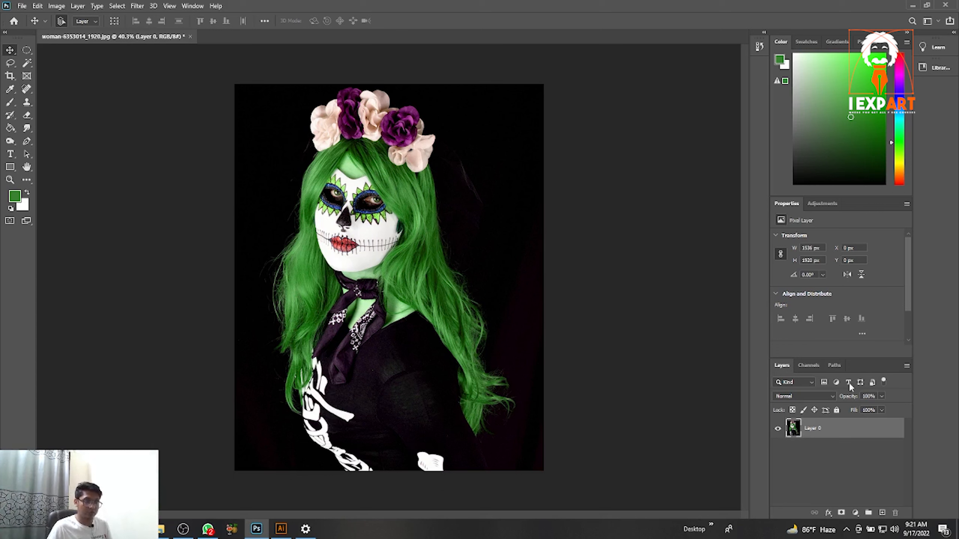
Hide the Layers panel and show it again.
left_click(907, 367)
left_click(653, 261)
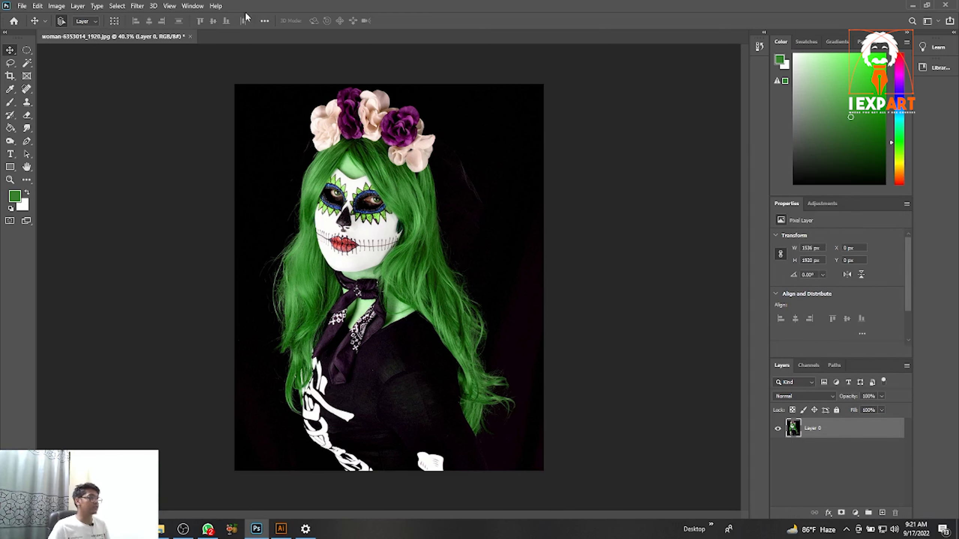
left_click(193, 5)
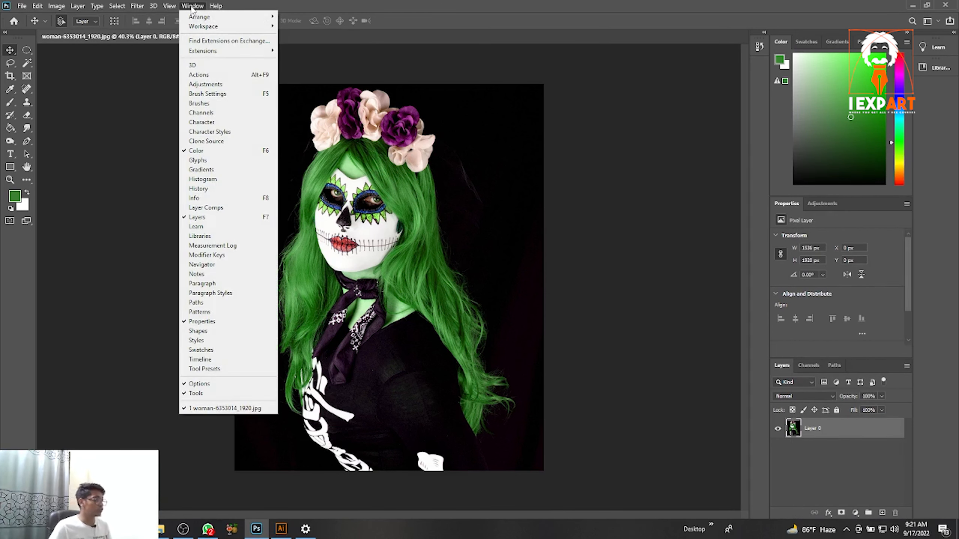
left_click(198, 218)
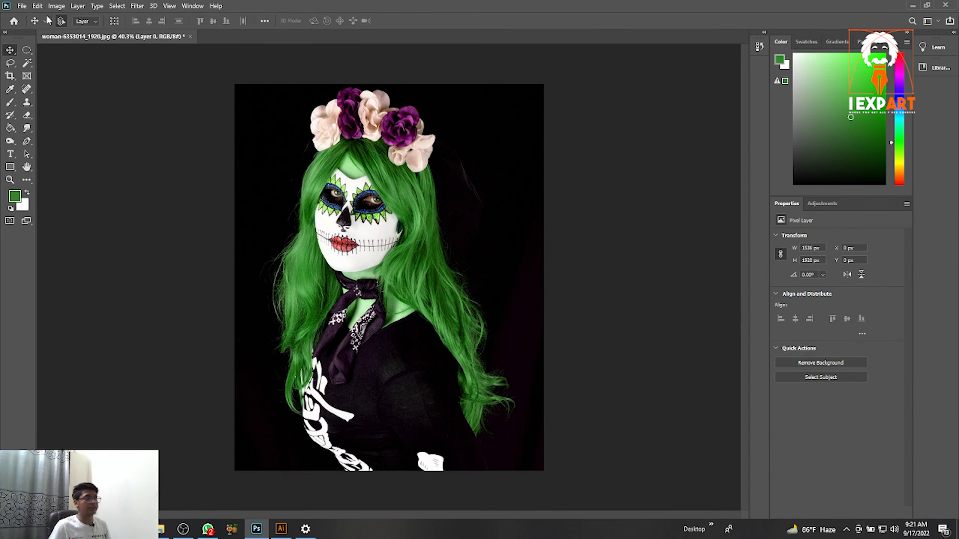
left_click(193, 6)
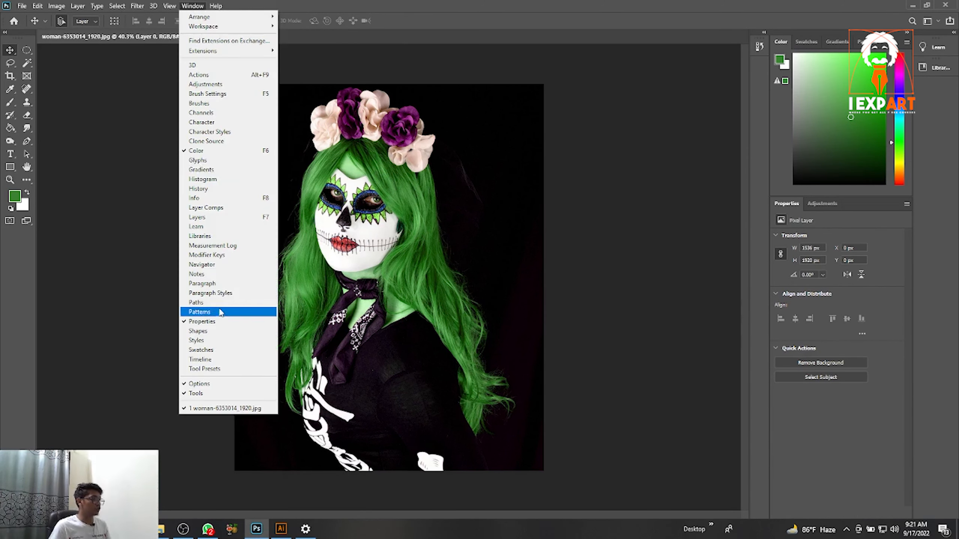
left_click(209, 219)
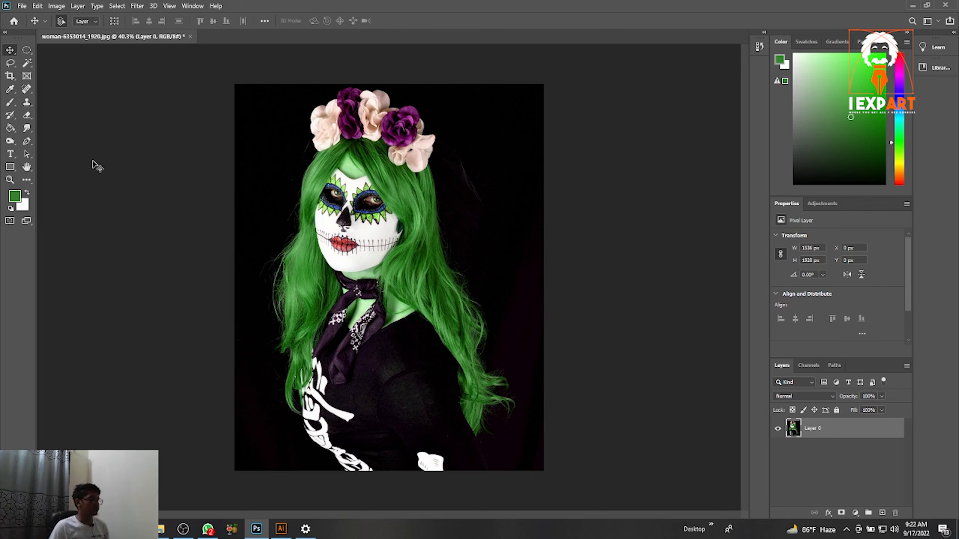
Outline the flower crown freehand with the Lasso tool and copy the selection to a new layer.
left_click(10, 65)
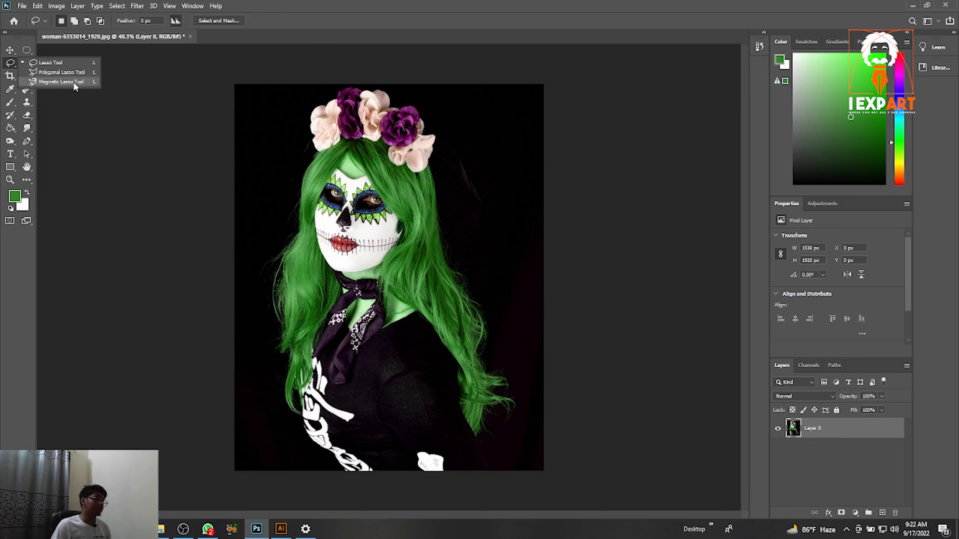
left_click(58, 63)
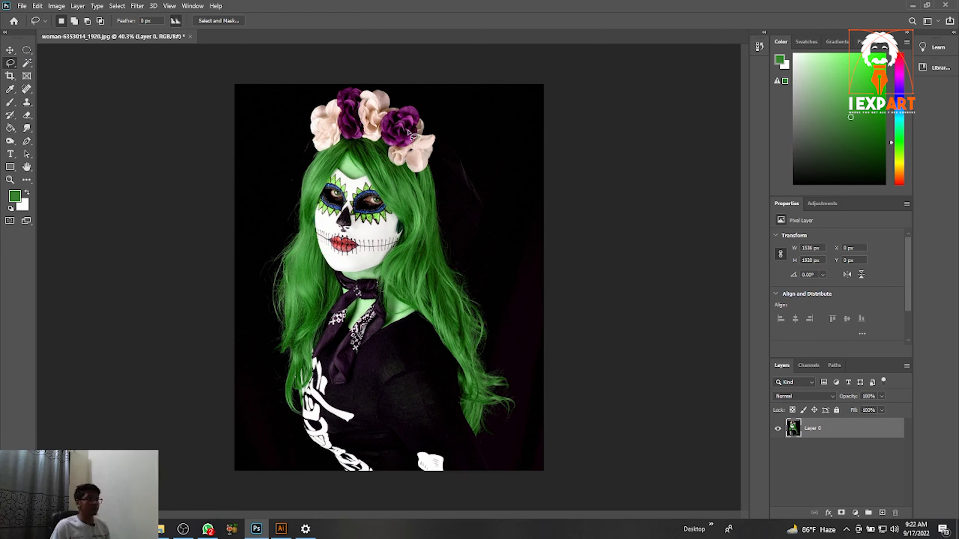
scroll(415, 162, "up", 10)
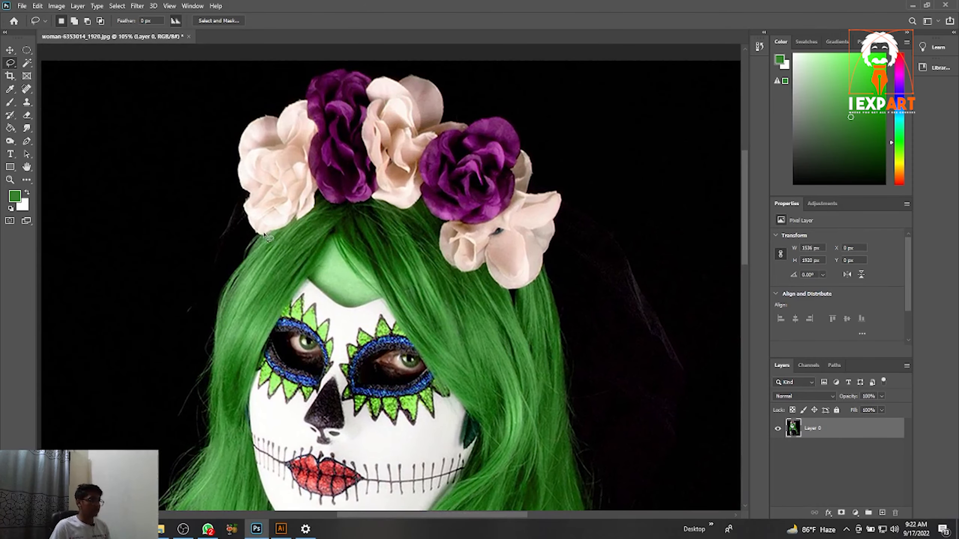
mouse_move(269, 236)
left_mouse_down()
mouse_move(314, 200)
mouse_move(403, 212)
mouse_move(445, 222)
mouse_move(449, 267)
mouse_move(490, 285)
mouse_move(543, 264)
mouse_move(558, 196)
mouse_move(534, 182)
mouse_move(506, 121)
mouse_move(447, 128)
mouse_move(411, 78)
mouse_move(351, 74)
mouse_move(287, 109)
mouse_move(241, 166)
mouse_move(247, 212)
mouse_move(302, 248)
left_mouse_up()
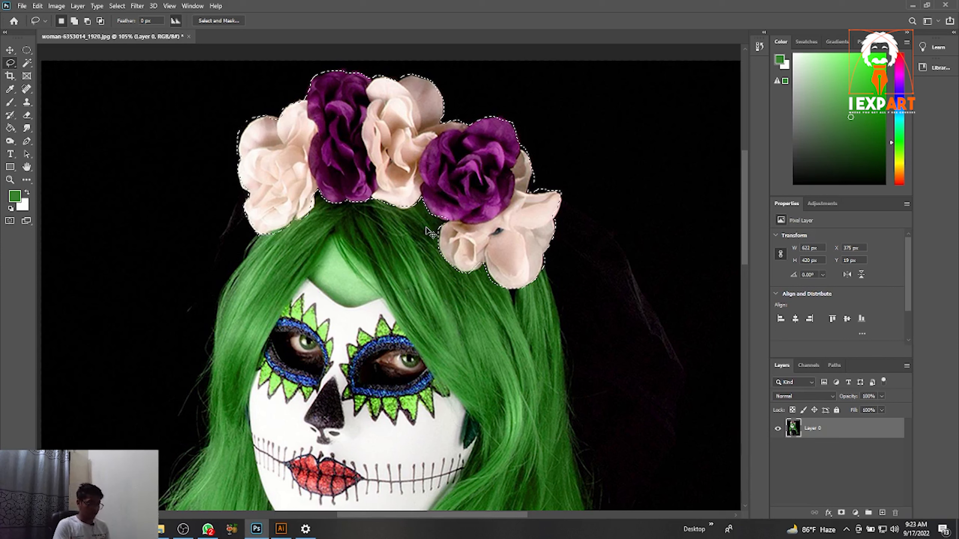
key("ctrl+j")
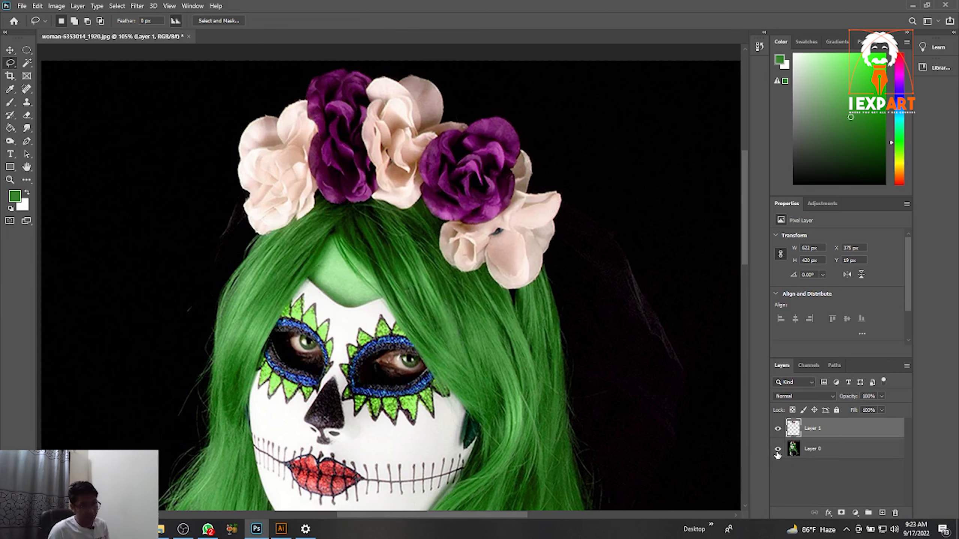
Rename the copied flower layer as "flower", hiding Layer 0 temporarily to view the cut-out on its own.
left_click(777, 452)
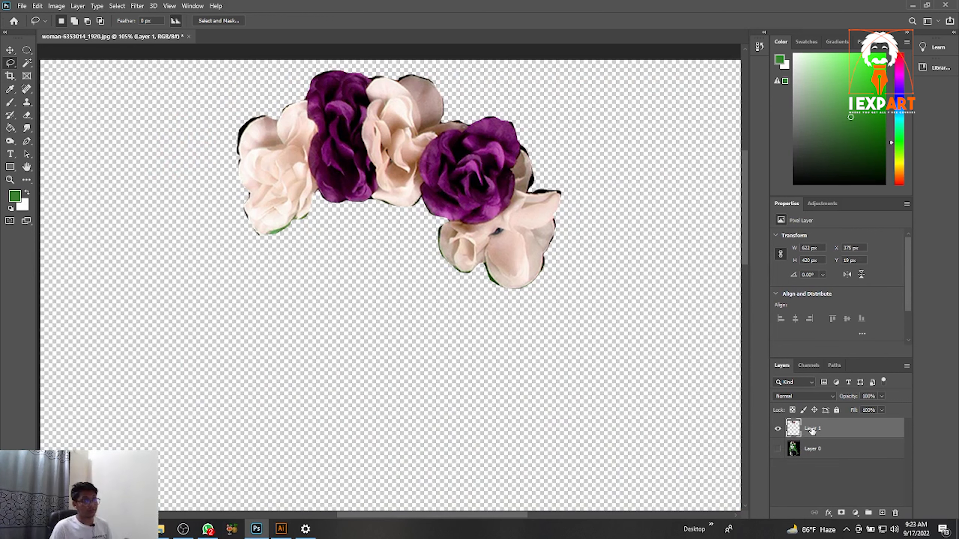
double_click(812, 428)
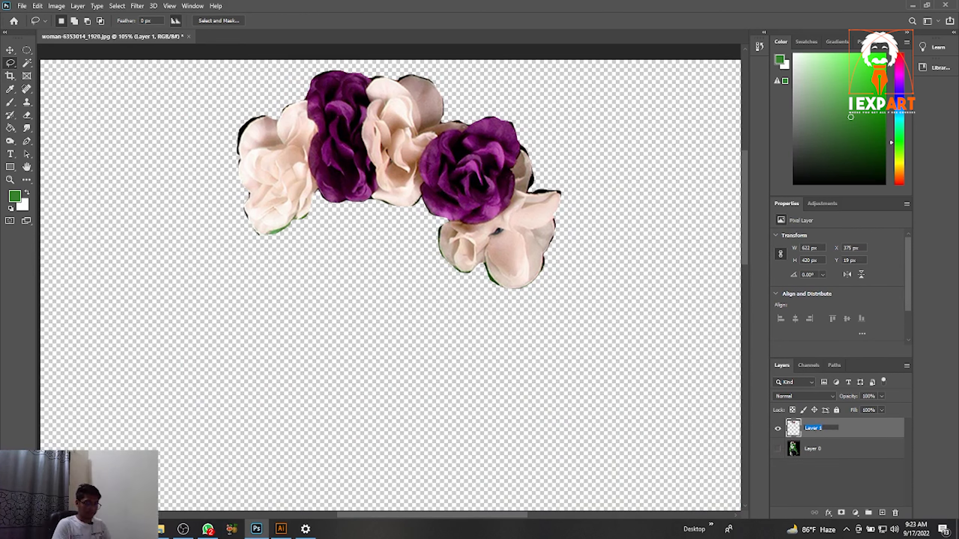
type("flower")
key("Return")
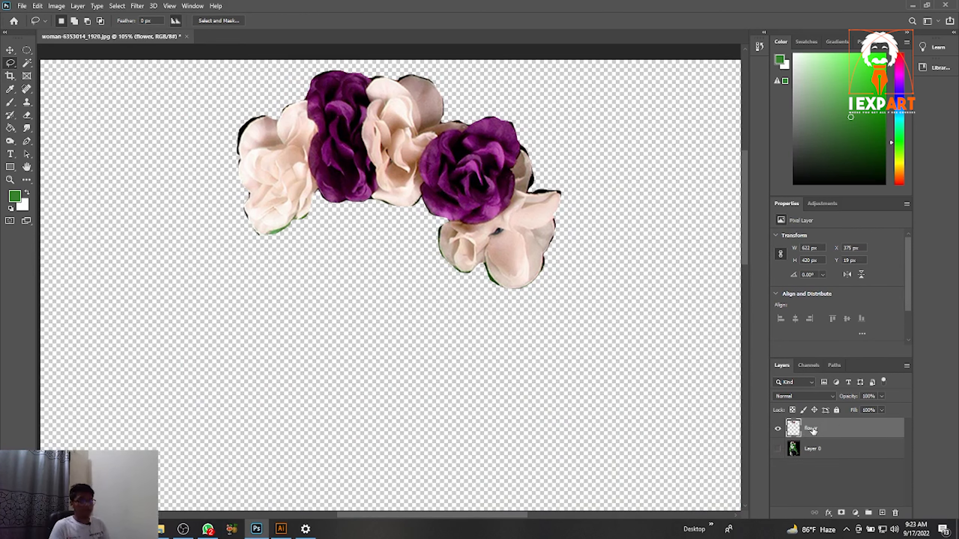
left_click(777, 450)
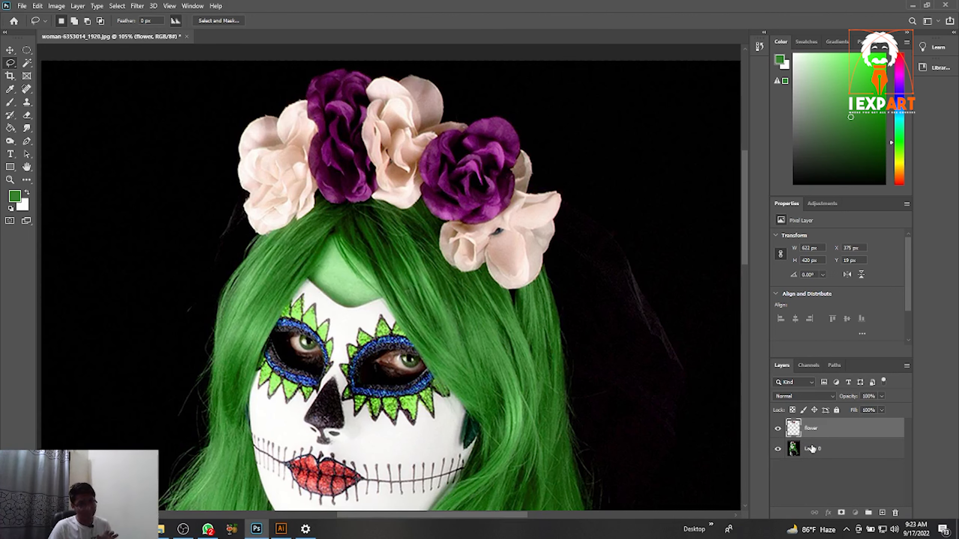
Rename Layer 0 as "main layer" and switch to the Move tool.
left_click(811, 452)
double_click(812, 449)
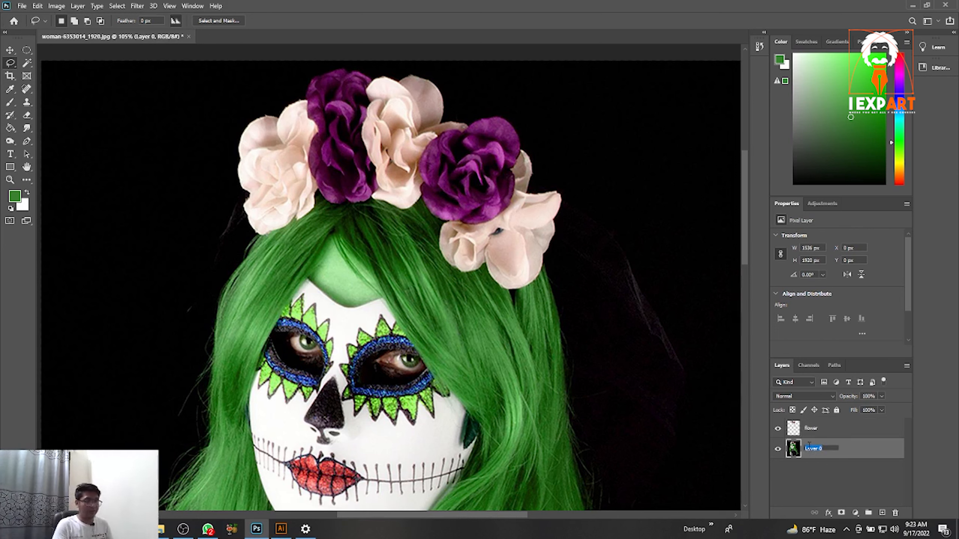
key("BackSpace")
type("ma")
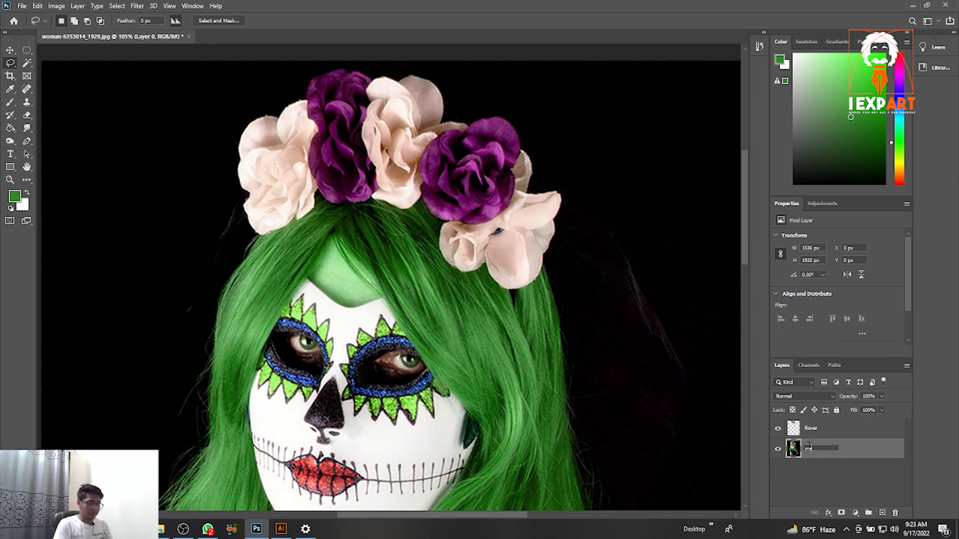
type("in layer")
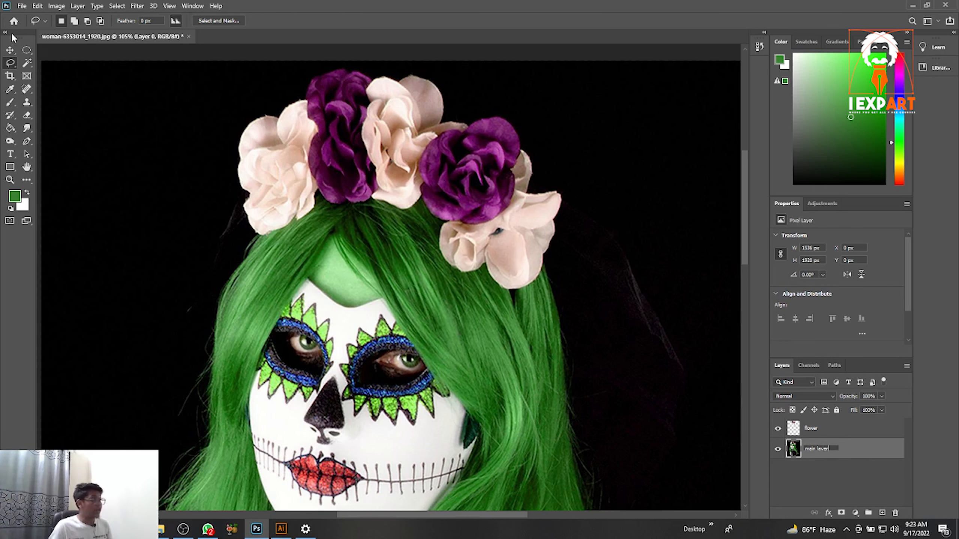
left_click(11, 51)
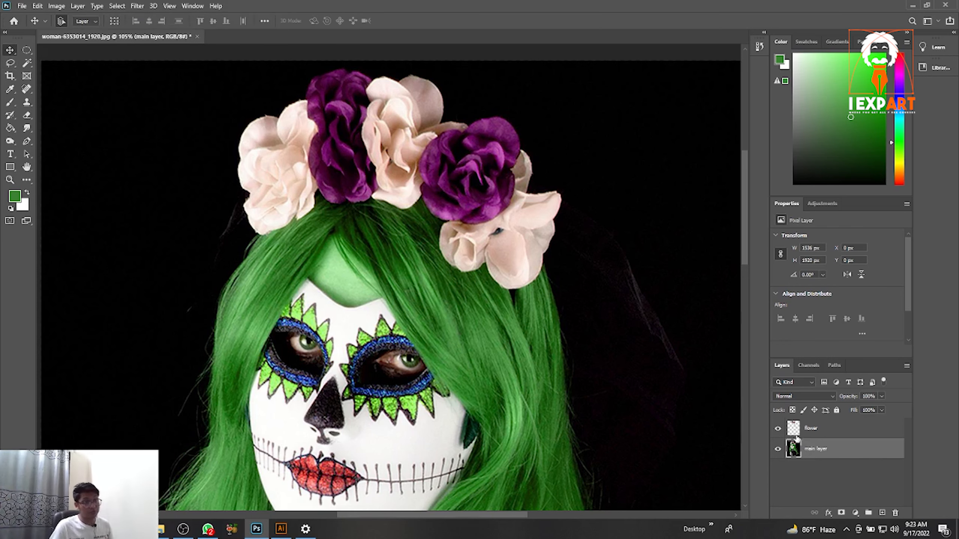
Move the copied flowers down over the face and place the flower layer beneath the main layer, toggling the main layer's visibility to check.
left_click_drag(488, 220, 475, 381)
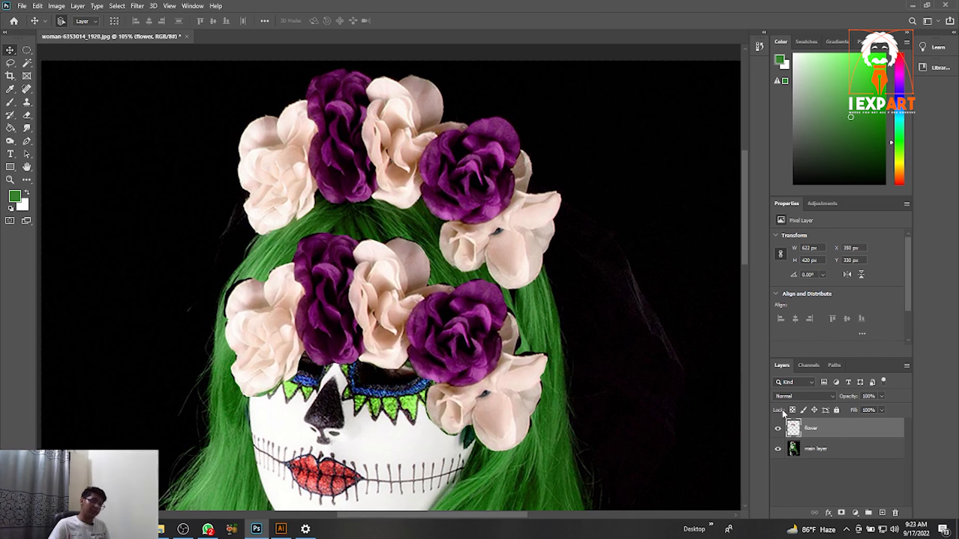
left_click_drag(792, 428, 803, 455)
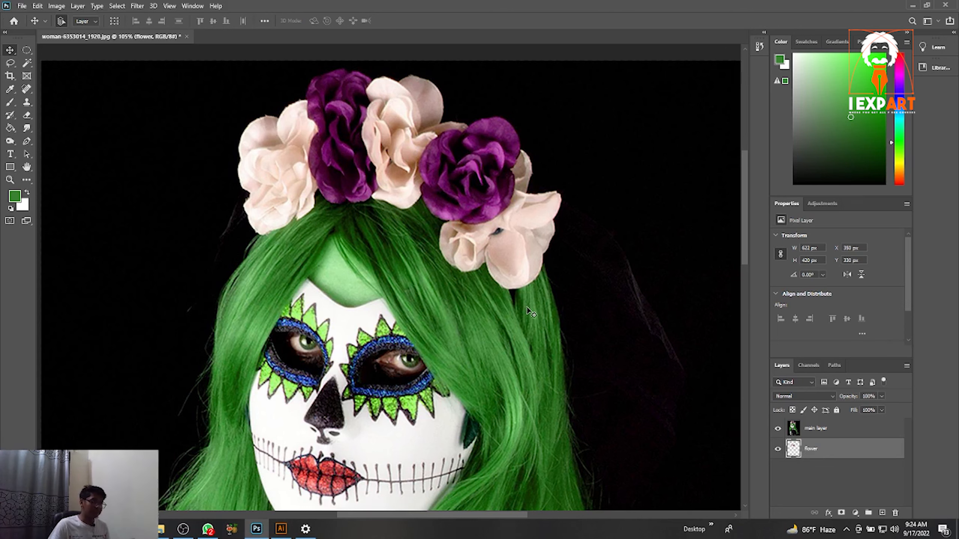
left_click(778, 428)
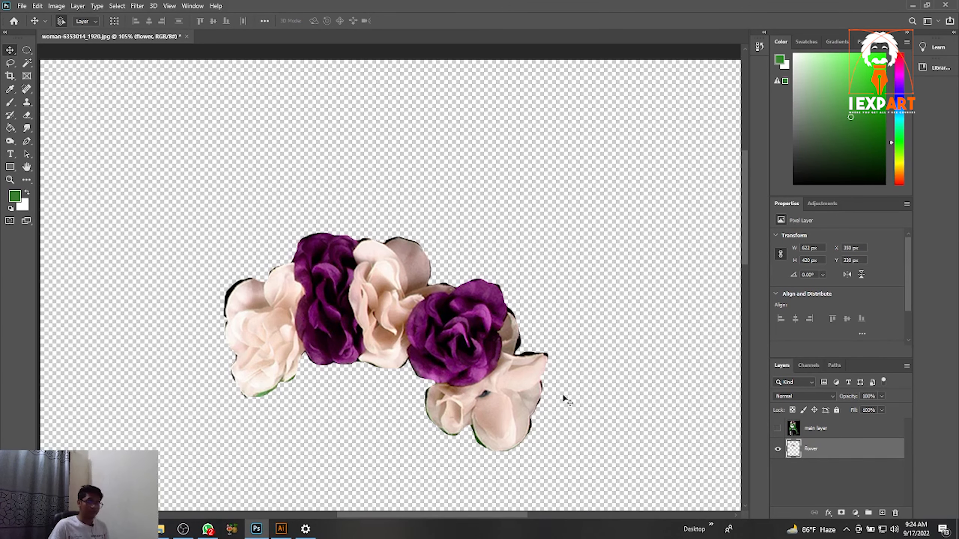
left_click(777, 429)
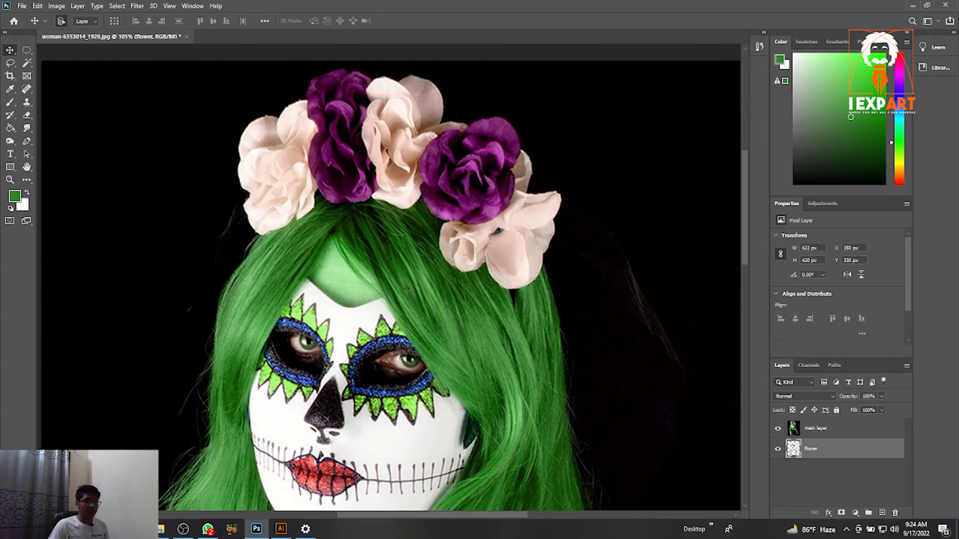
Put the flower layer back above the main layer and move the copied flowers back up onto the crown.
left_click_drag(794, 428, 793, 428)
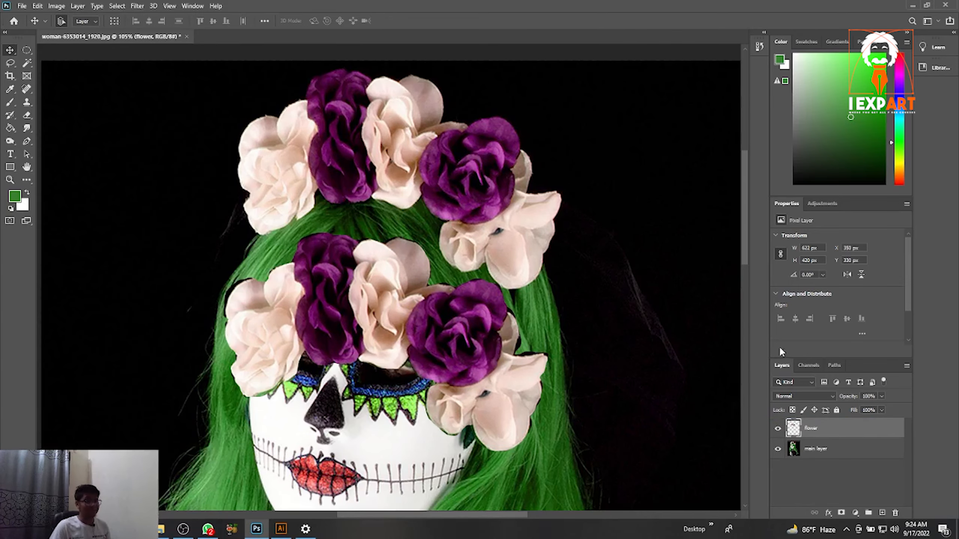
scroll(524, 341, "down", 4)
left_click_drag(463, 332, 472, 225)
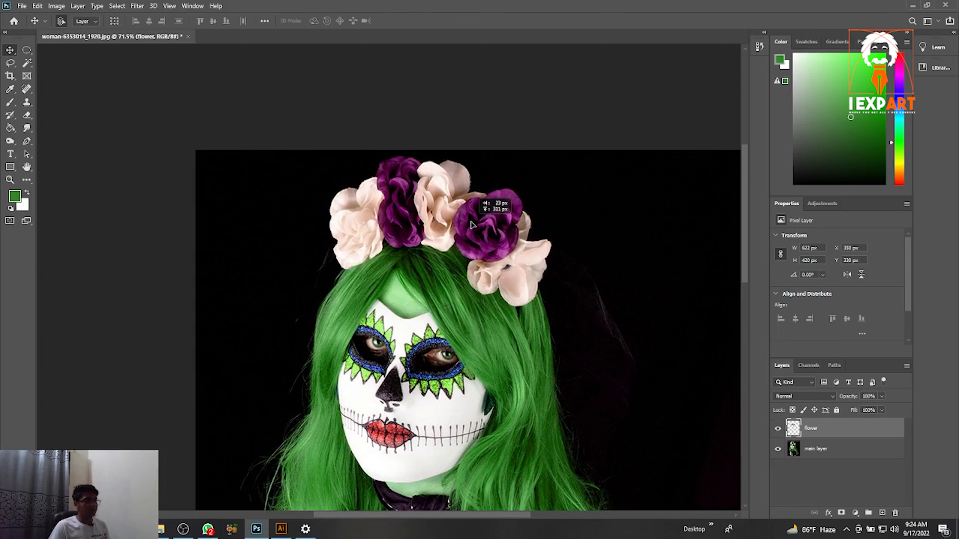
scroll(700, 347, "down", 5)
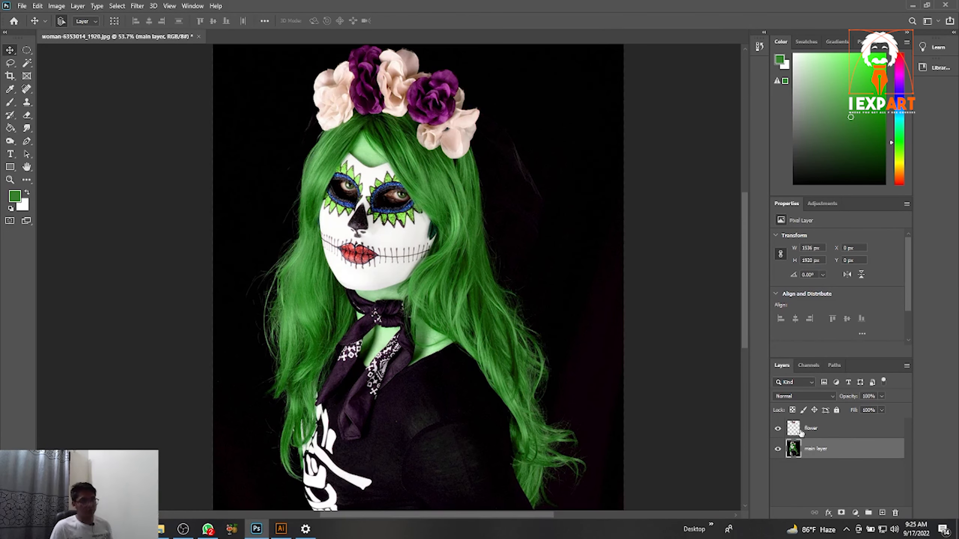
Move the main layer's image up to about X 0 px, Y -28 px.
left_click(795, 432)
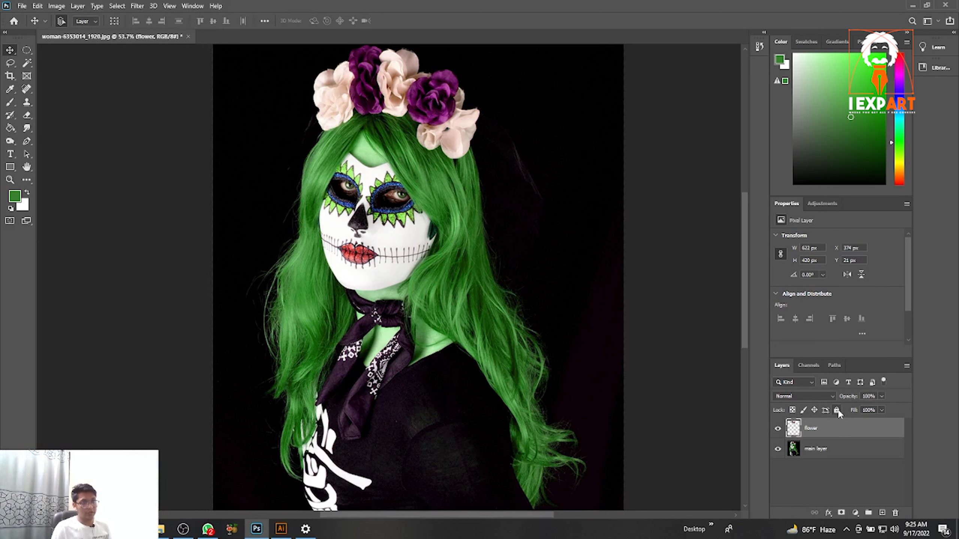
left_click_drag(559, 373, 440, 262)
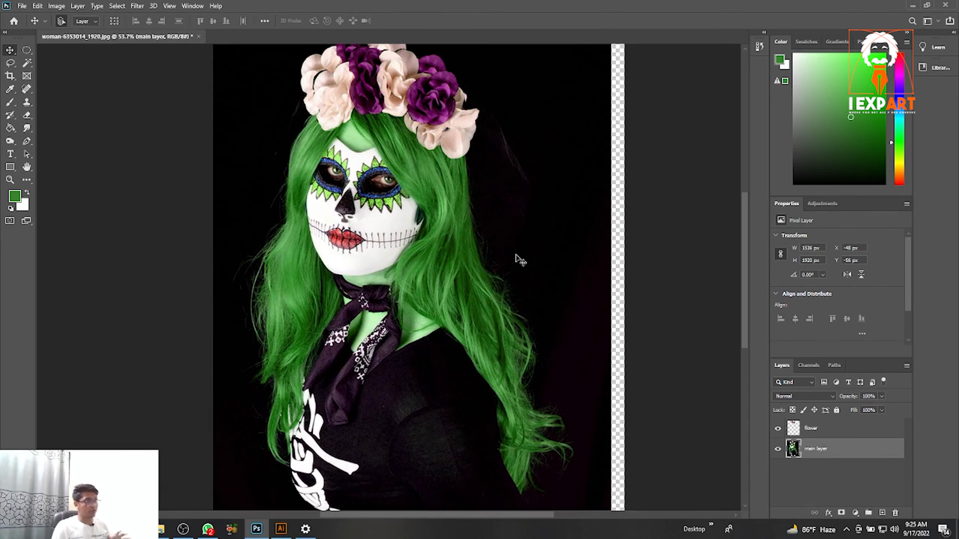
left_click_drag(520, 274, 495, 282)
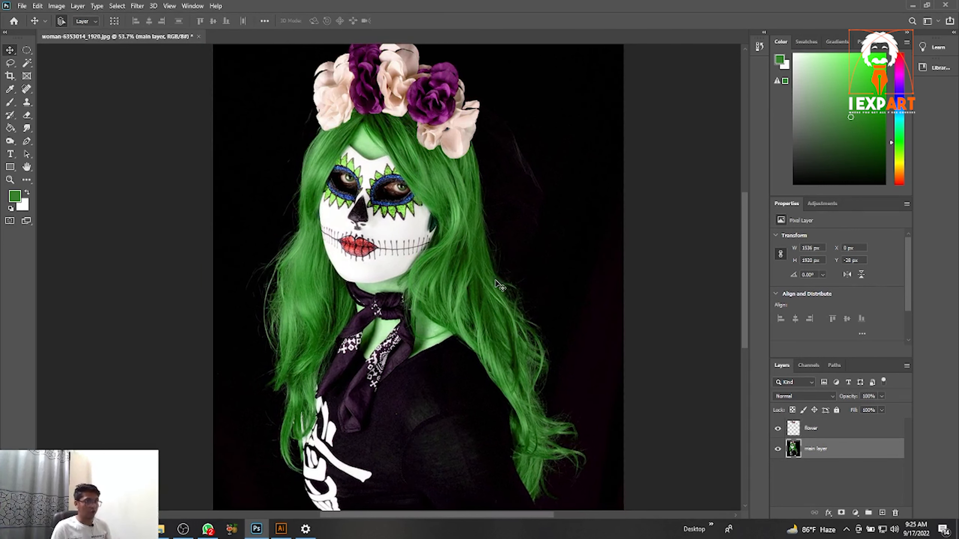
Lock the main layer's position, try to move the image, and lock the layer's image pixels as well.
left_click(815, 410)
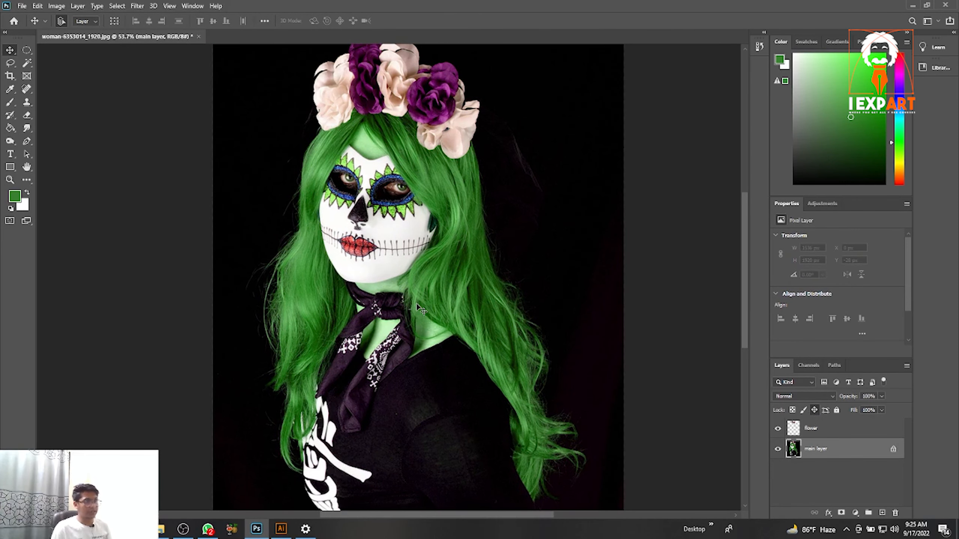
left_click(485, 323)
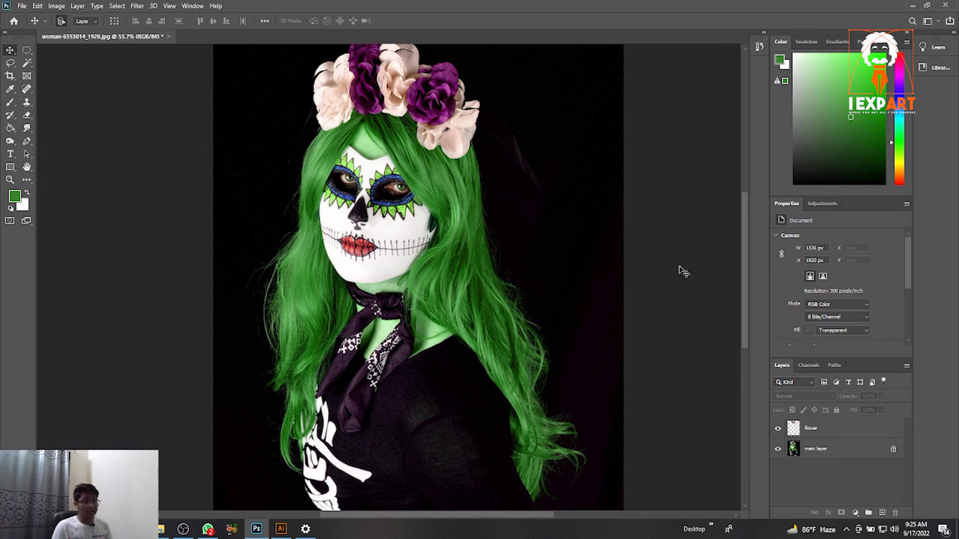
left_click(808, 450)
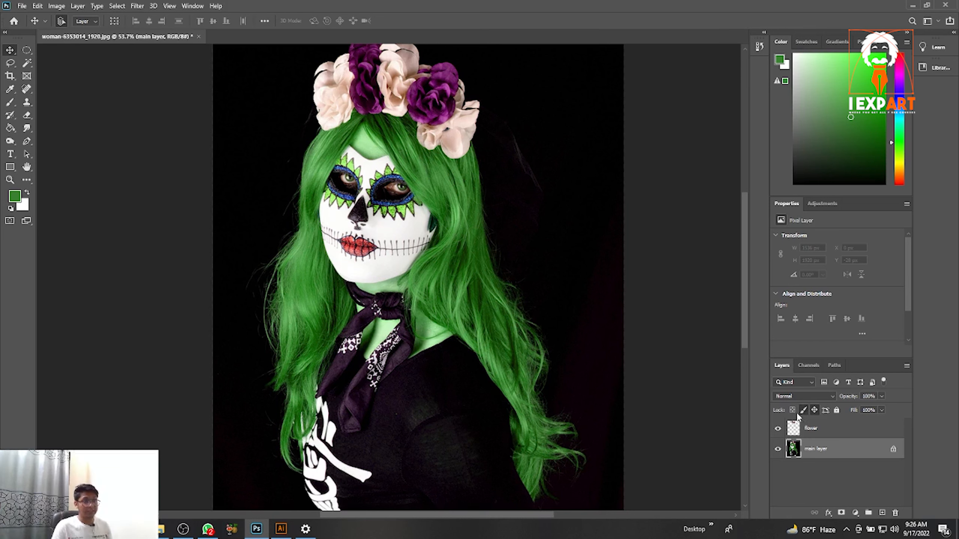
Paint a green stroke beside the hair on the flower layer with the 100 px hard round brush, and undo it.
left_click(812, 428)
left_click(10, 102)
mouse_move(272, 224)
left_mouse_down()
mouse_move(264, 259)
mouse_move(271, 221)
left_mouse_up()
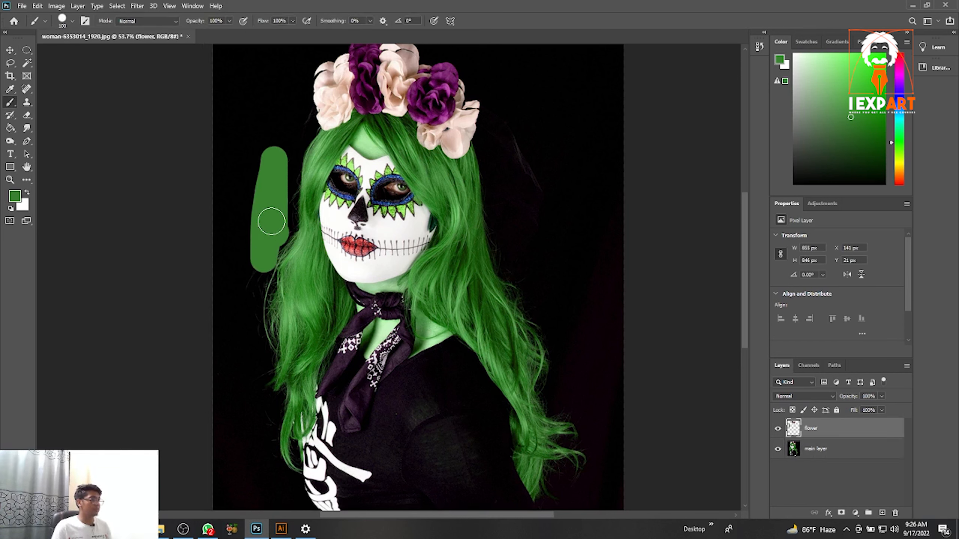
key("ctrl+z")
Choose a soft 400 px brush and paint a broad green band across the lower face and neck on the flower layer.
left_click(72, 21)
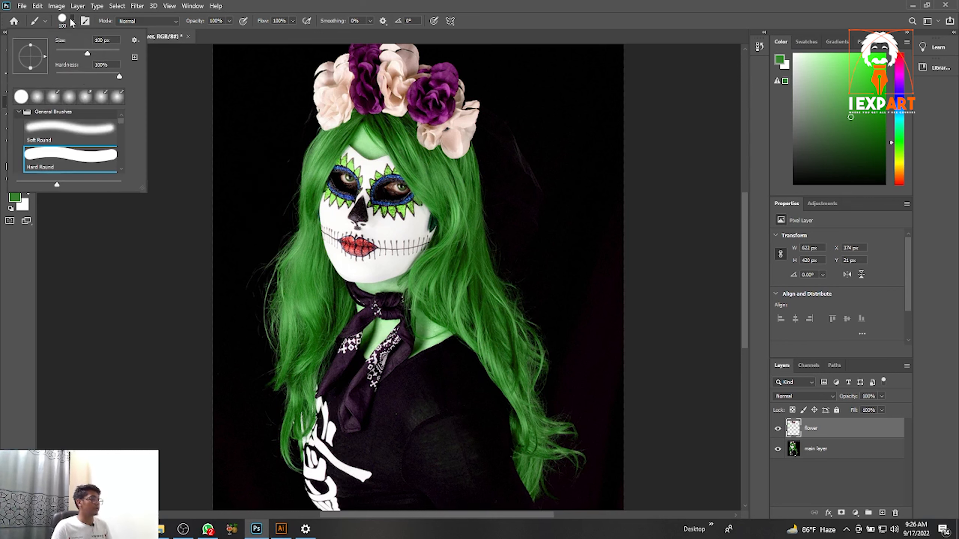
double_click(65, 102)
mouse_move(252, 206)
left_mouse_down()
mouse_move(238, 273)
mouse_move(410, 306)
mouse_move(465, 305)
left_mouse_up()
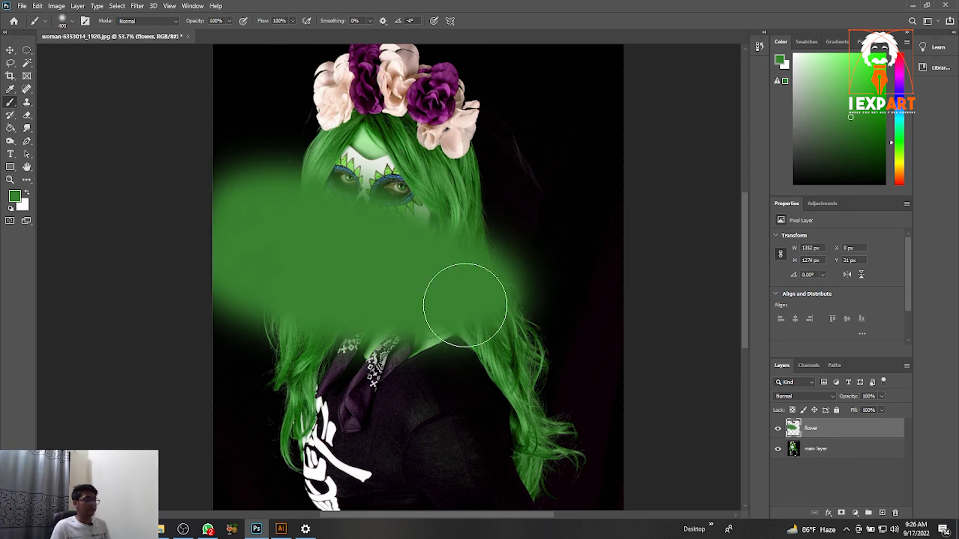
key("ctrl+z")
mouse_move(354, 286)
left_mouse_down()
mouse_move(411, 325)
mouse_move(452, 305)
left_mouse_up()
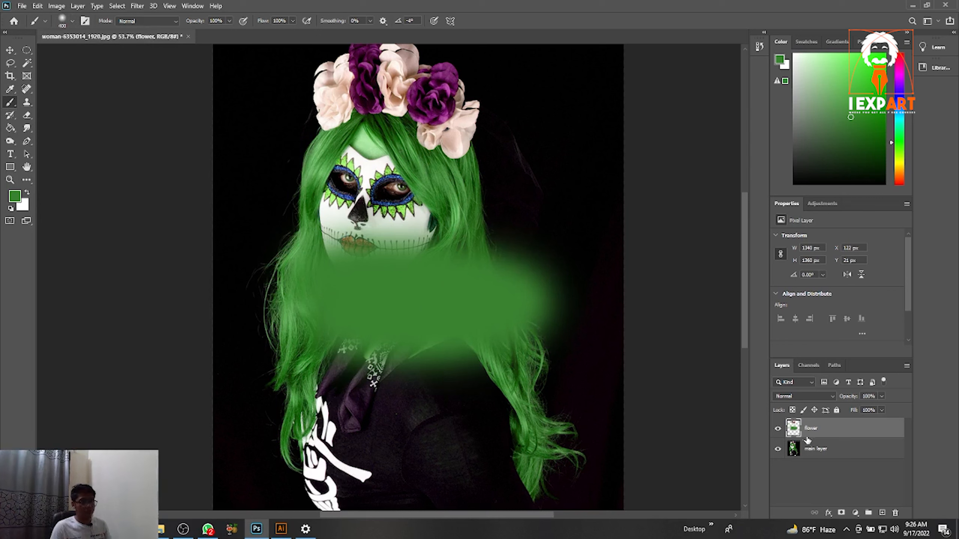
Paint another green stroke over the face on the flower layer, and undo all the green brush strokes.
mouse_move(398, 278)
left_mouse_down()
mouse_move(338, 233)
mouse_move(472, 241)
mouse_move(384, 253)
mouse_move(363, 242)
mouse_move(372, 210)
mouse_move(351, 216)
mouse_move(435, 263)
left_mouse_up()
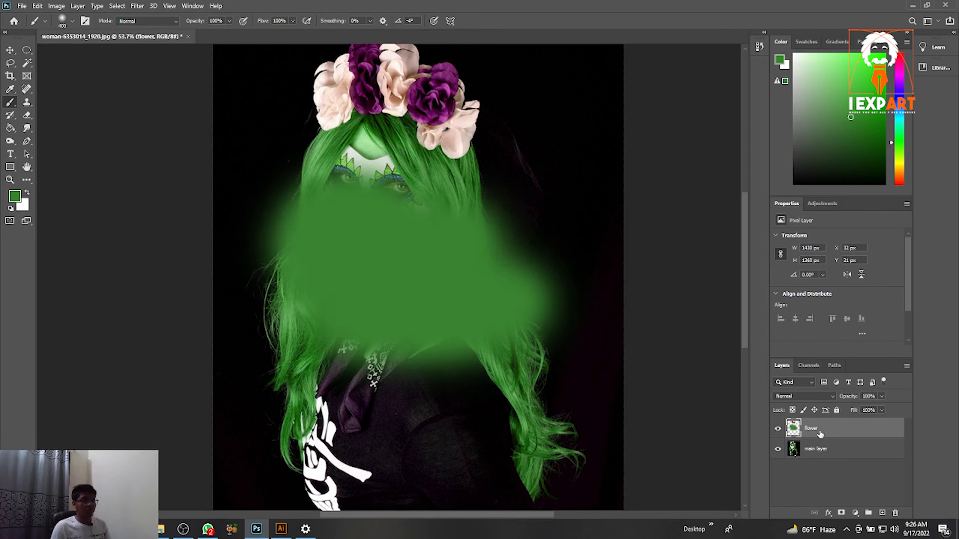
key("ctrl+z")
key("ctrl+z")
key("ctrl+z")
key("ctrl+z")
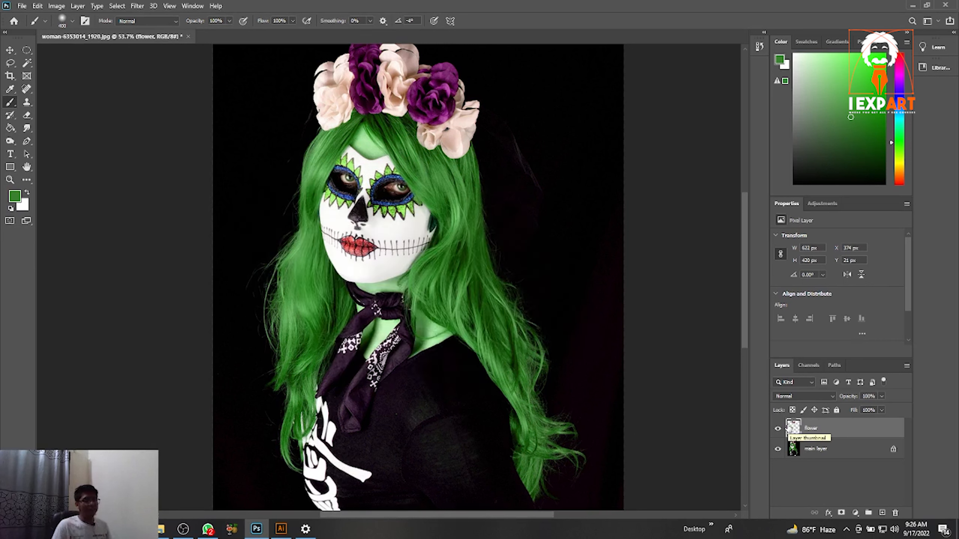
Lock the flower layer's image pixels and try to paint over the hair.
left_click(803, 413)
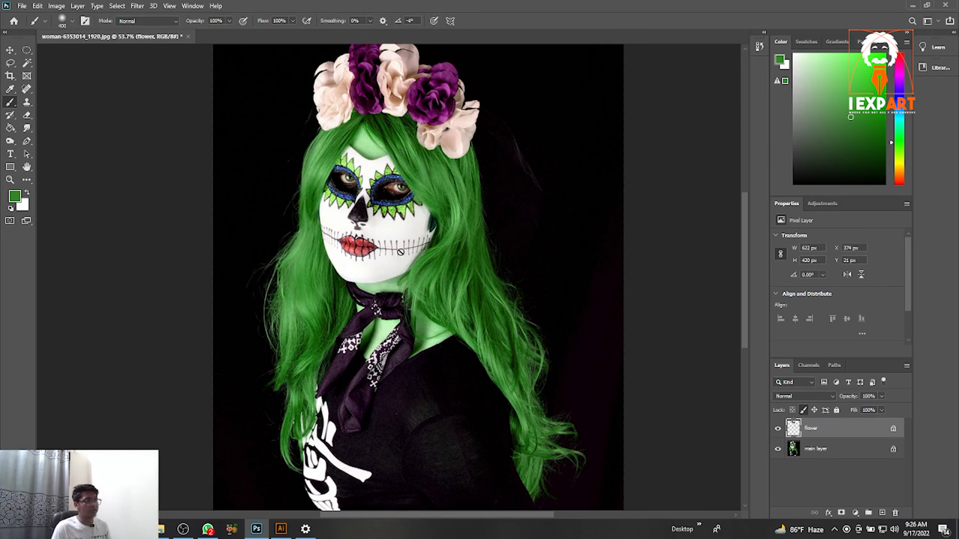
left_click(480, 270)
left_click(480, 200)
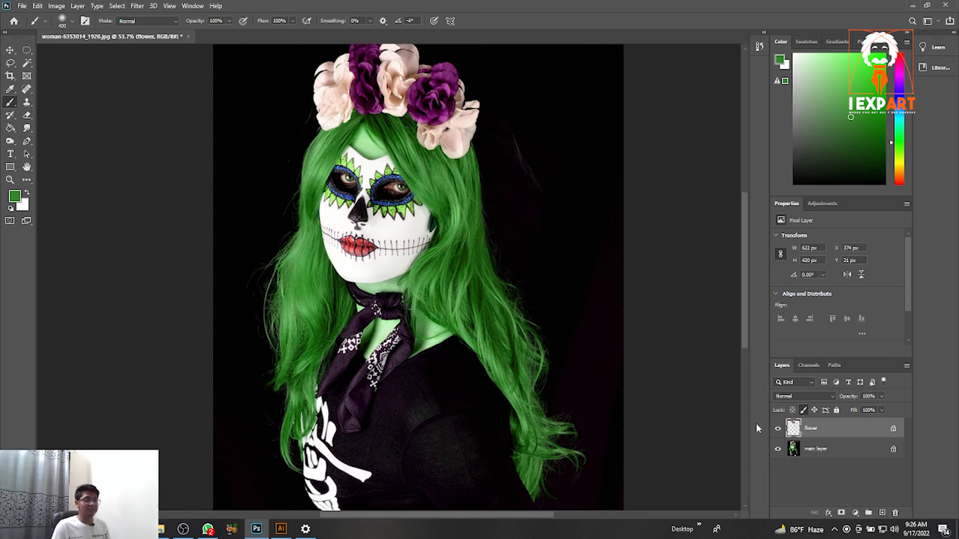
Unlock the flower layer and move its flowers down onto the chest, to about X 457 px, Y 1227 px.
left_click(10, 50)
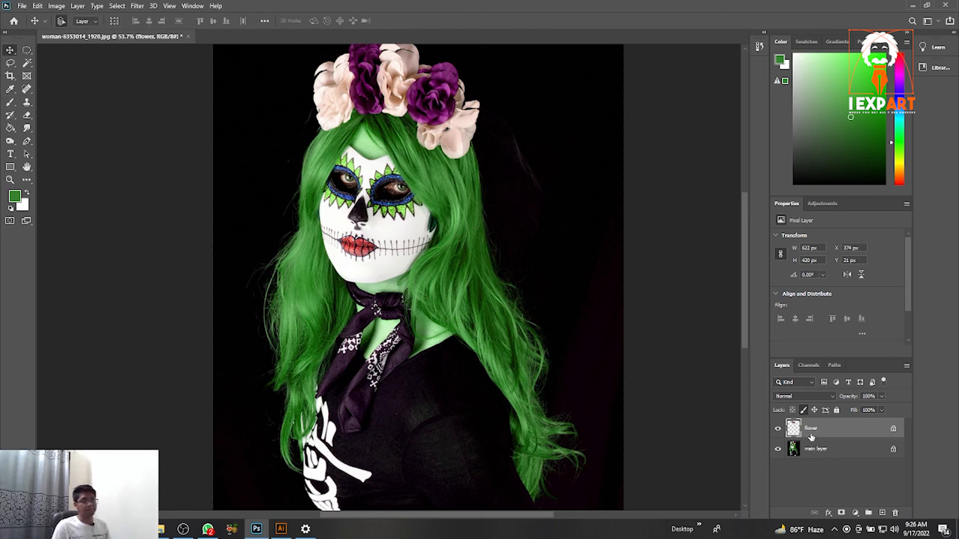
left_click(893, 429)
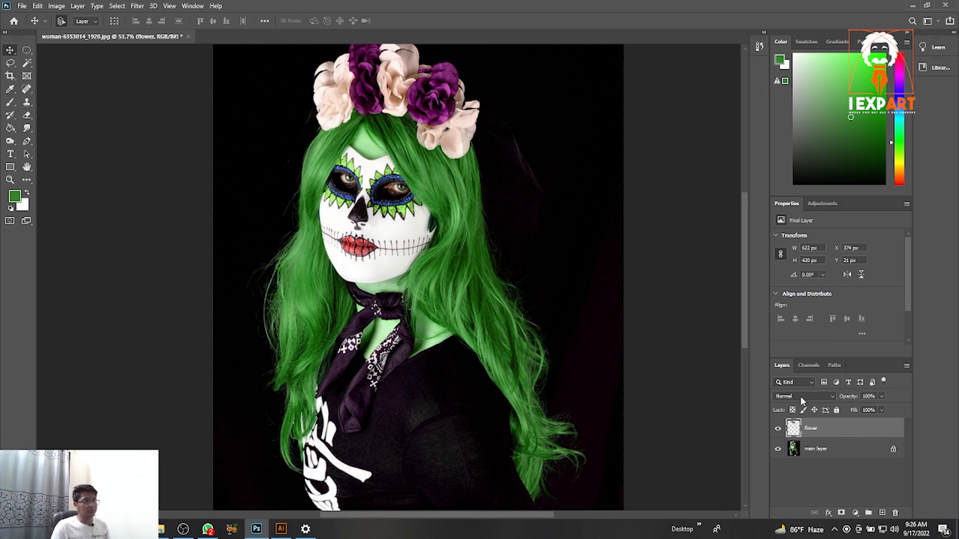
mouse_move(447, 102)
left_mouse_down()
mouse_move(437, 347)
mouse_move(606, 234)
mouse_move(536, 208)
mouse_move(487, 221)
mouse_move(416, 113)
mouse_move(426, 123)
mouse_move(435, 96)
left_mouse_up()
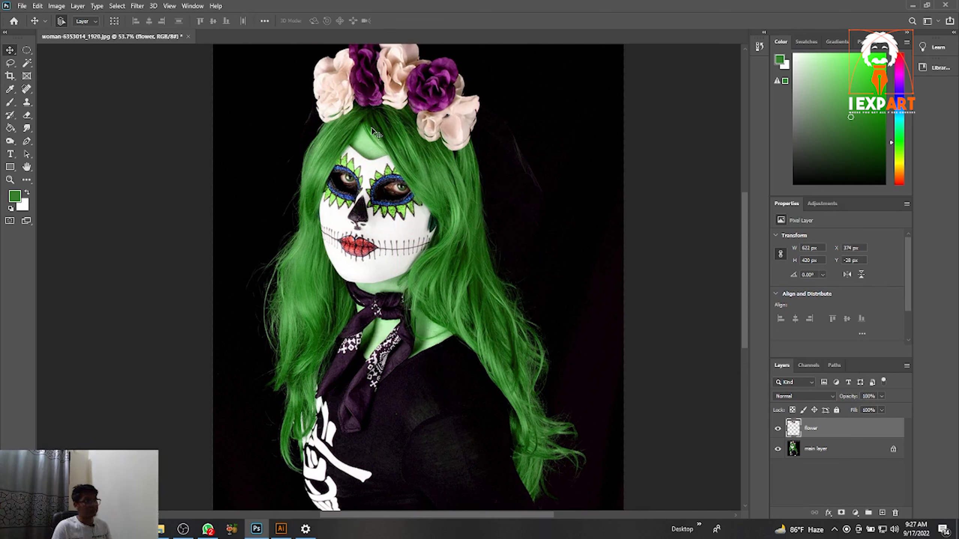
left_click_drag(392, 128, 414, 460, "alt")
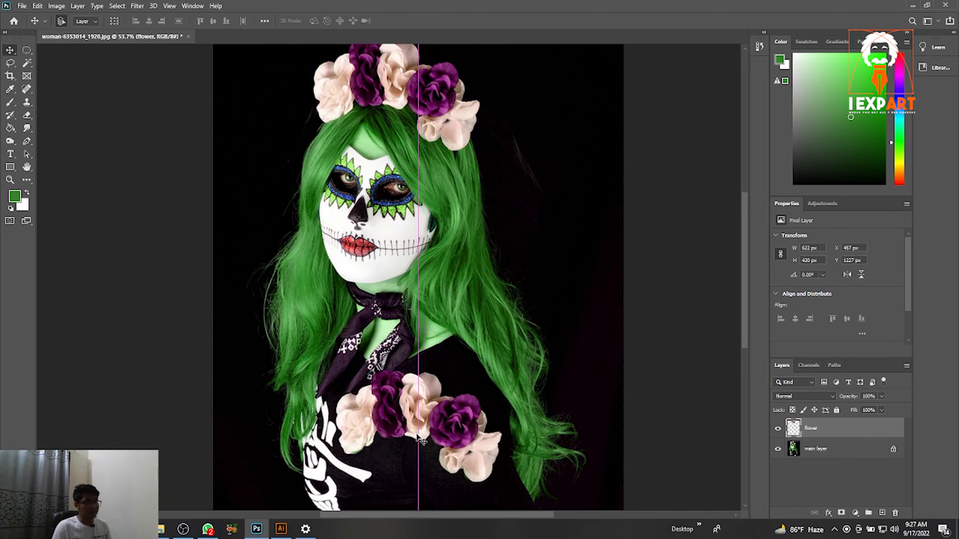
Lower the flower layer's opacity to 17% and examine the flowers on the chest up close.
left_click(880, 396)
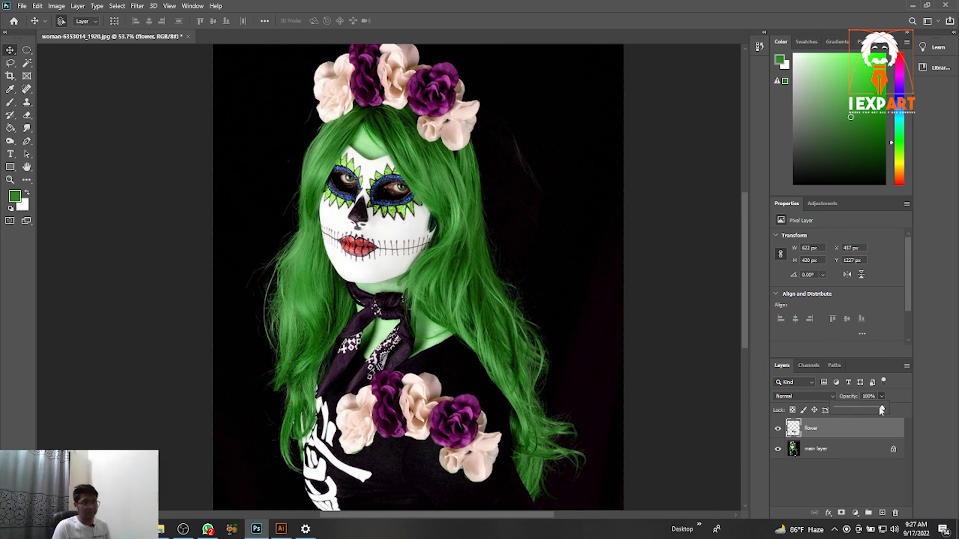
left_click_drag(881, 410, 845, 410)
scroll(457, 423, "up", 5)
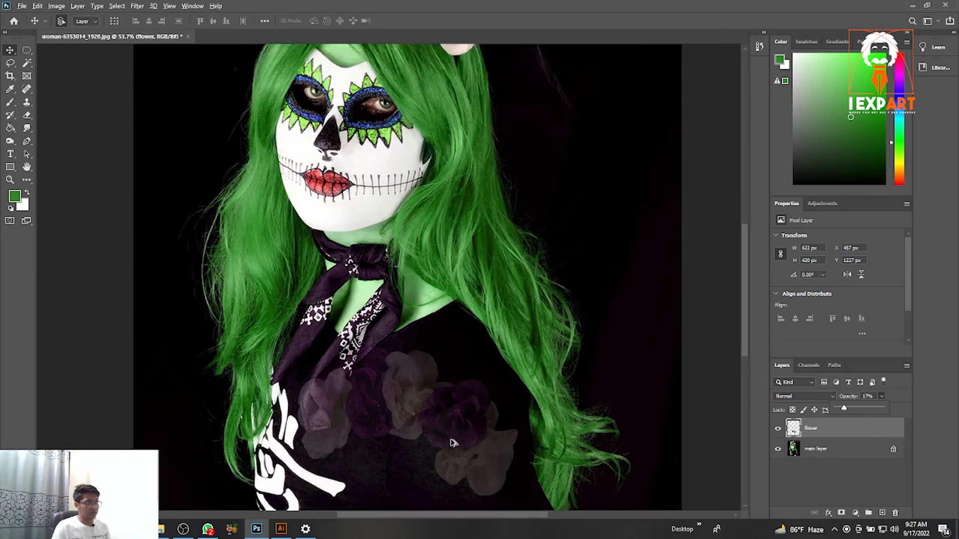
scroll(458, 414, "up", 2)
left_click_drag(458, 414, 560, 290)
scroll(561, 290, "down", 3)
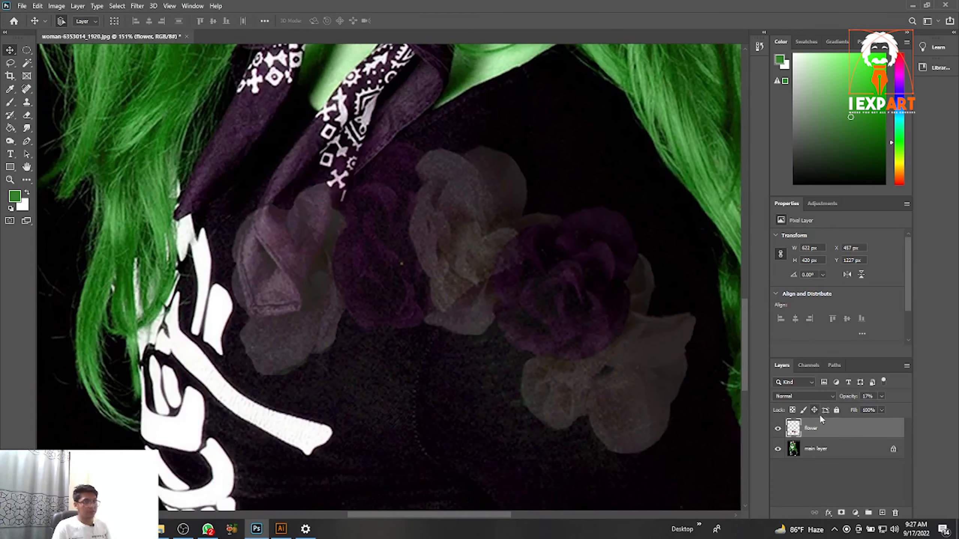
Try the flower layer at 40%, 20% and 0% opacity, and restore it to 100%.
left_click(881, 396)
mouse_move(865, 409)
left_mouse_down()
mouse_move(897, 410)
mouse_move(878, 411)
left_mouse_up()
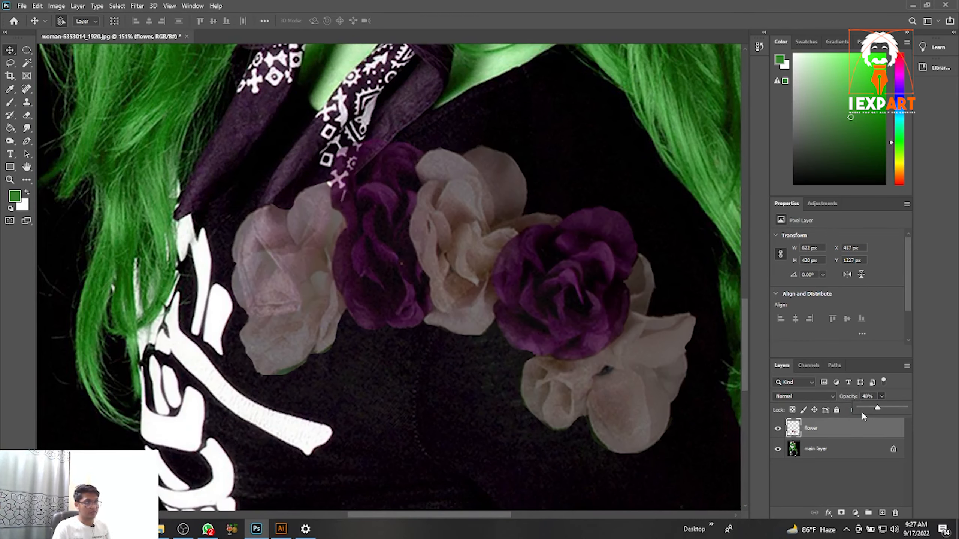
left_click(870, 411)
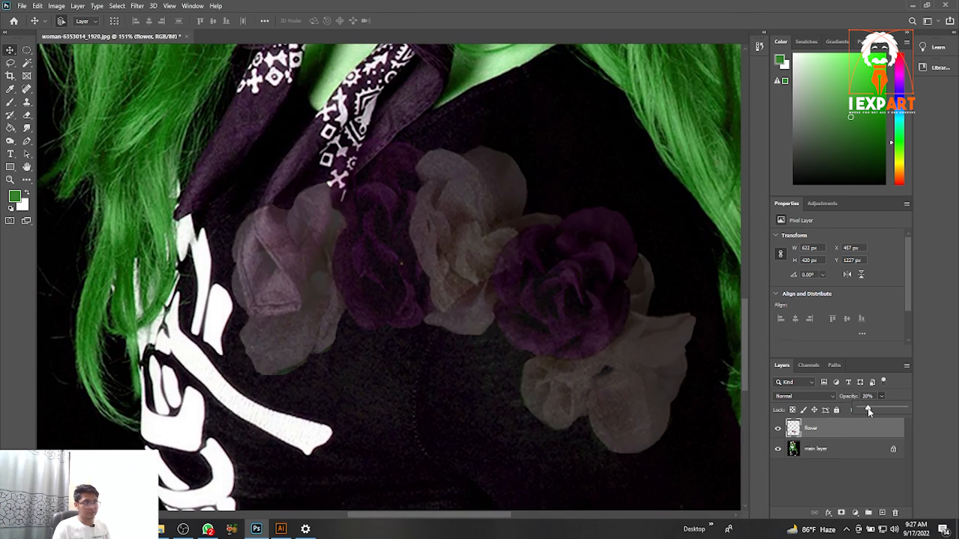
mouse_move(875, 408)
left_mouse_down()
mouse_move(893, 408)
mouse_move(861, 411)
left_mouse_up()
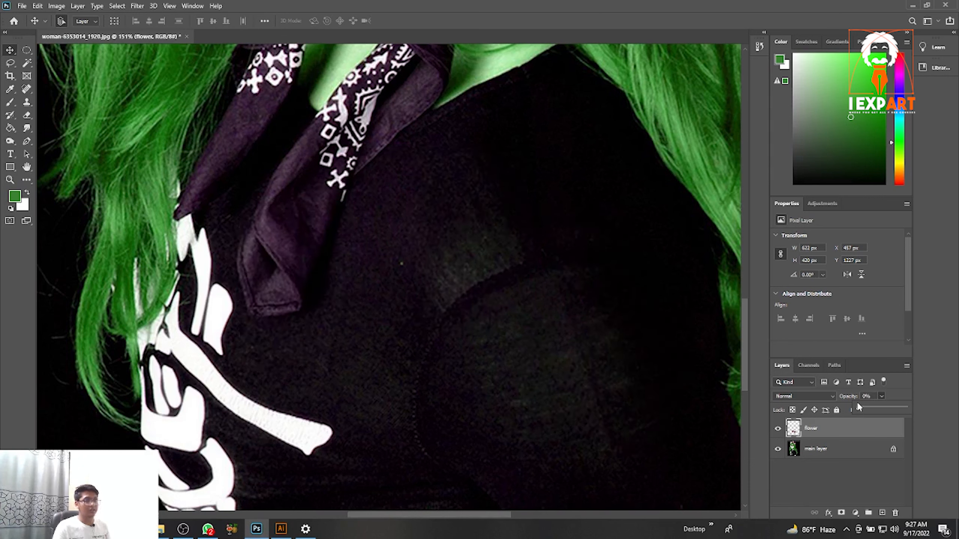
left_click_drag(862, 411, 905, 409)
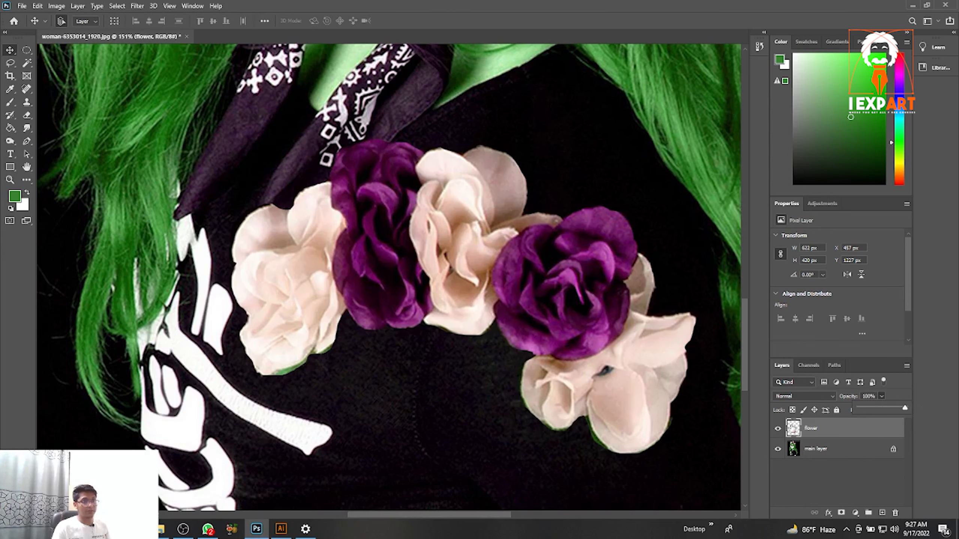
Toggle the flower layer's visibility and leave it hidden, and unlock and select the main layer.
left_click(778, 432)
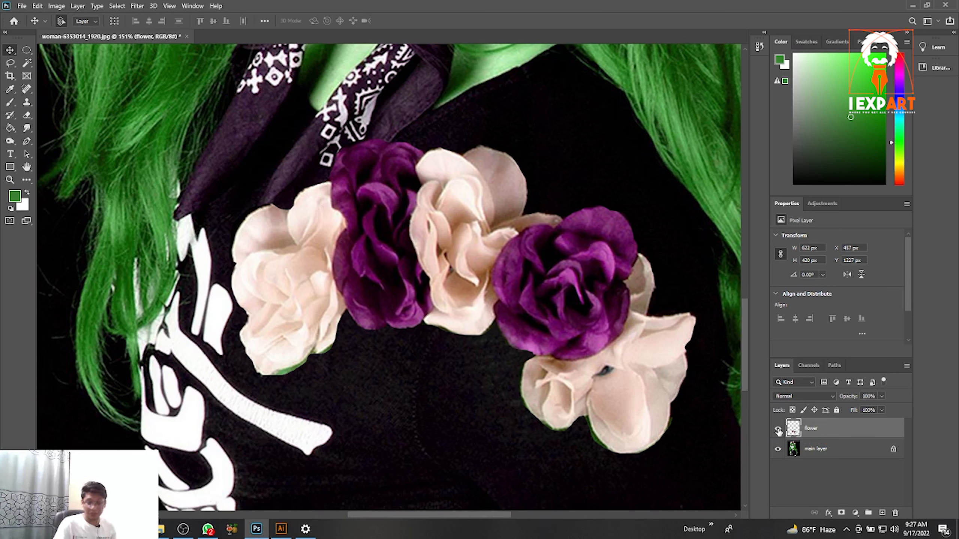
left_click(777, 429)
left_click(778, 430)
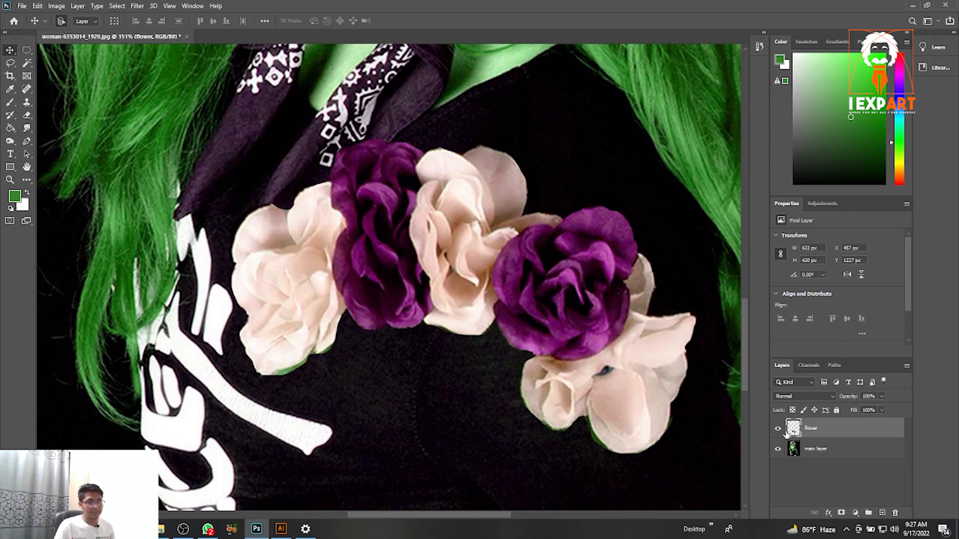
left_click(778, 429)
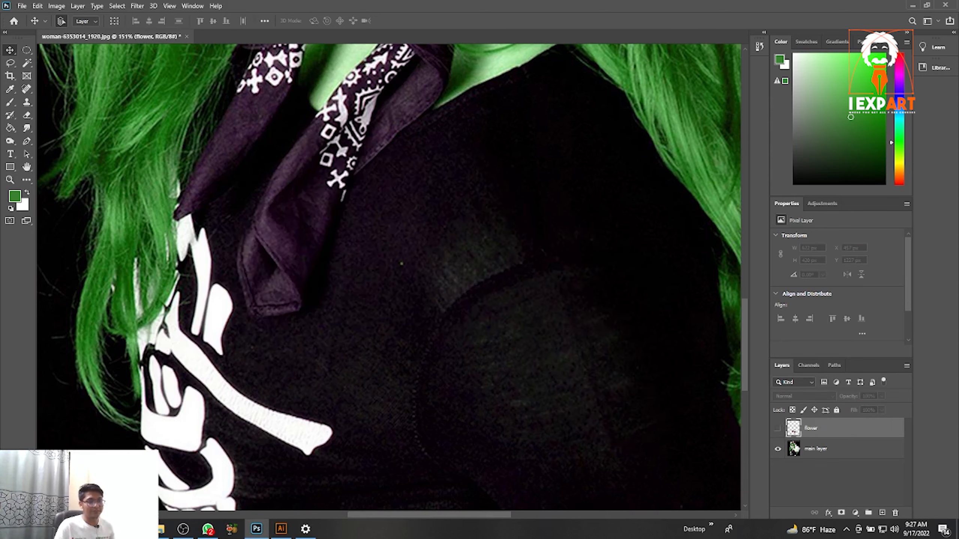
left_click(794, 448)
scroll(482, 338, "down", 6)
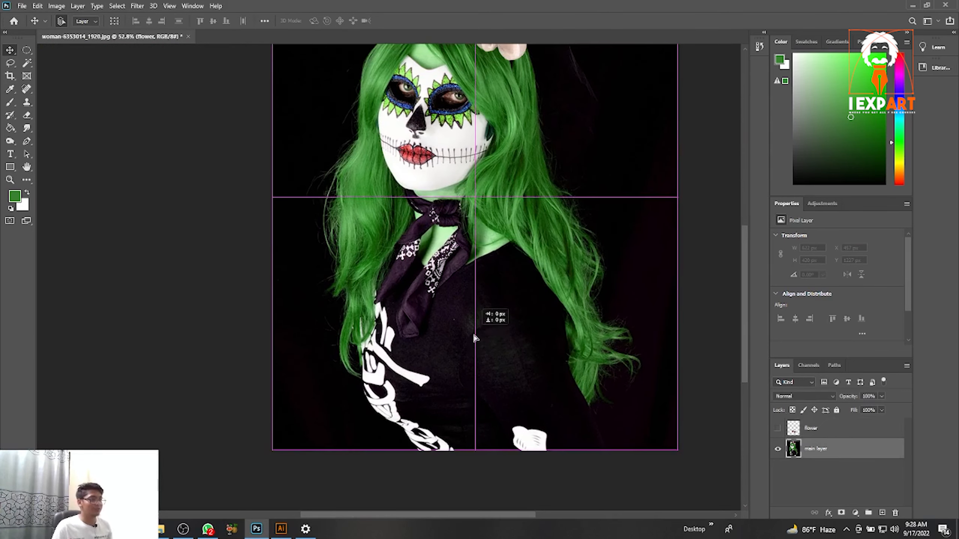
left_click_drag(475, 338, 474, 339)
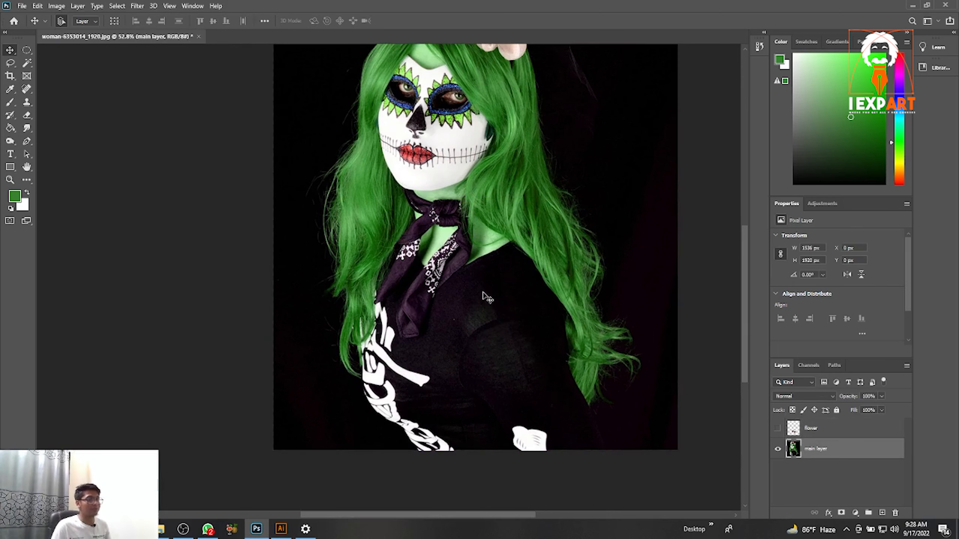
scroll(487, 298, "down", 2)
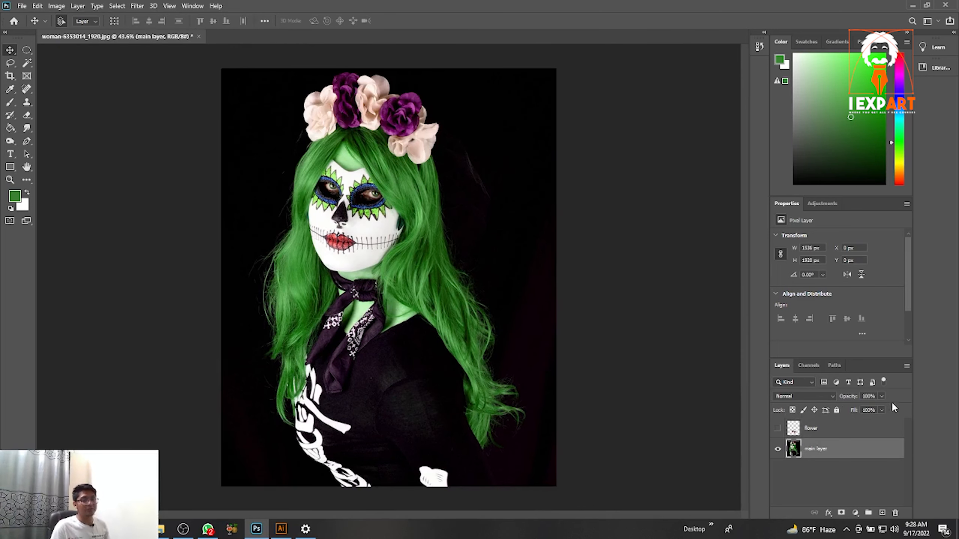
Try lowering the main layer's opacity to about 32%, restore it to 100%, and keep its Fill at 100%.
left_click(881, 397)
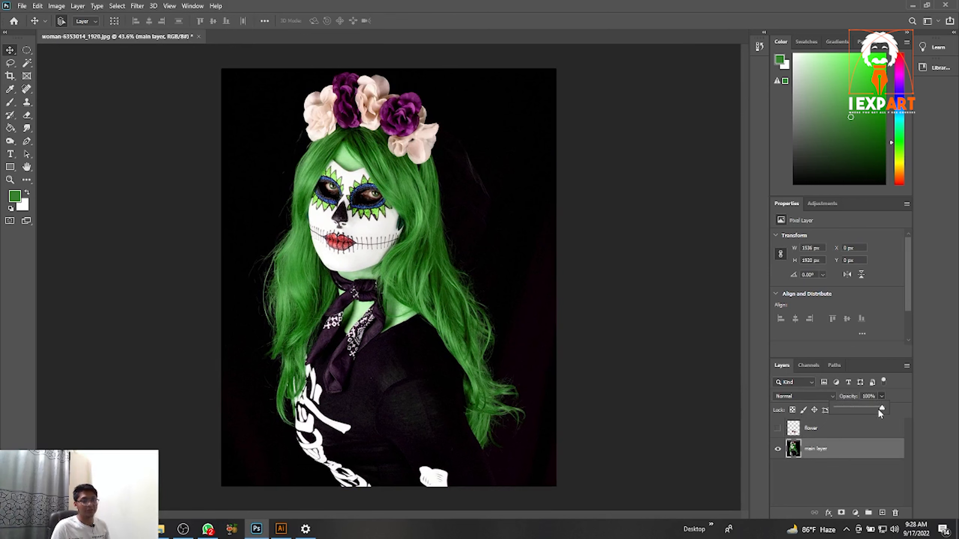
left_click_drag(879, 409, 841, 409)
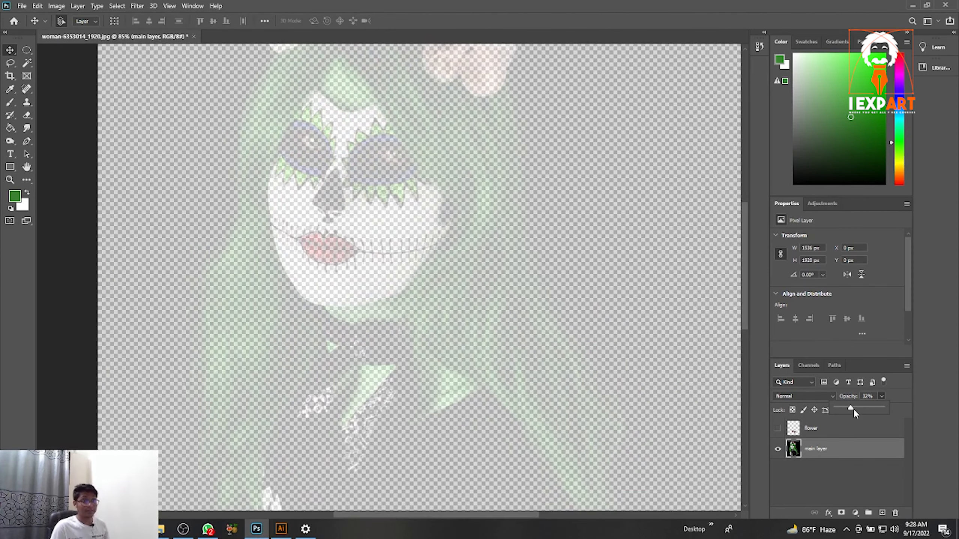
left_click_drag(853, 409, 898, 415)
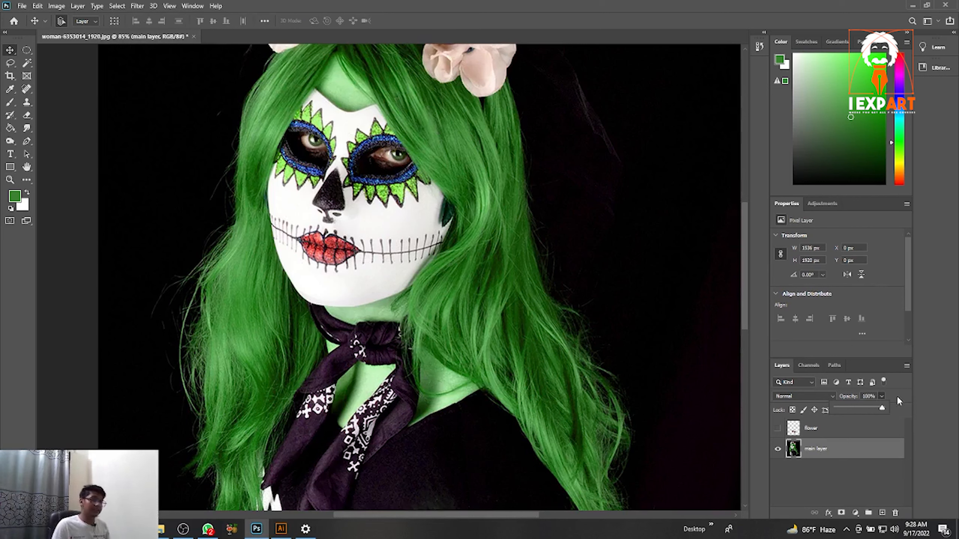
left_click(899, 401)
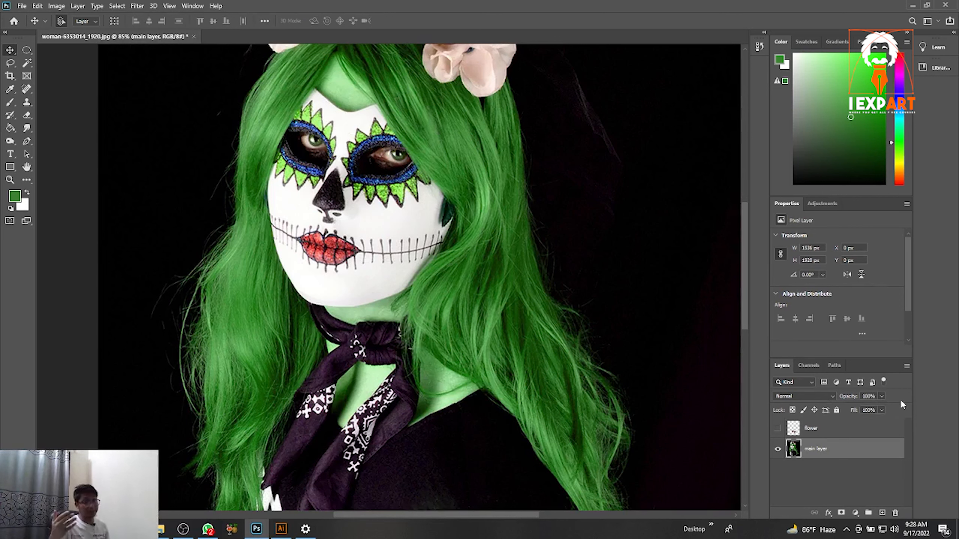
left_click(881, 410)
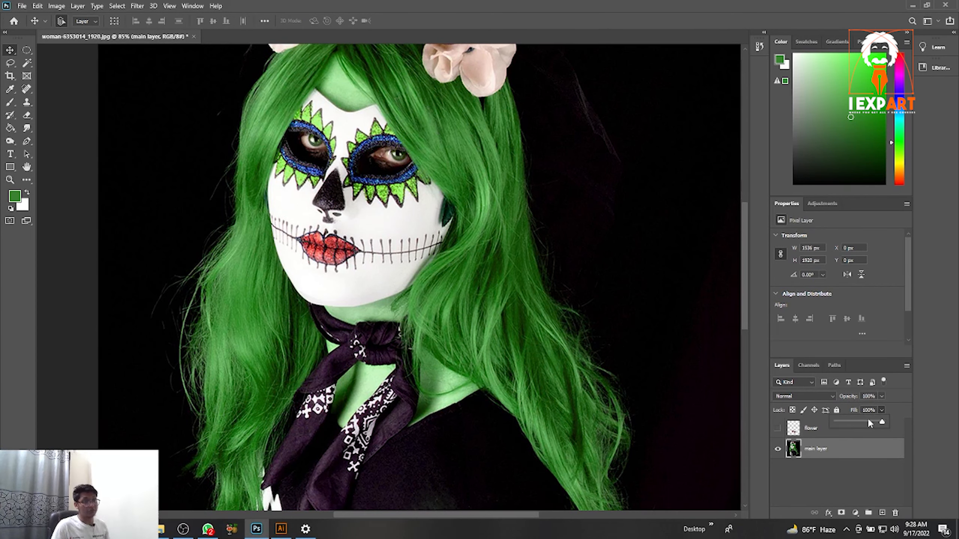
mouse_move(885, 421)
left_mouse_down()
mouse_move(856, 423)
mouse_move(885, 420)
left_mouse_up()
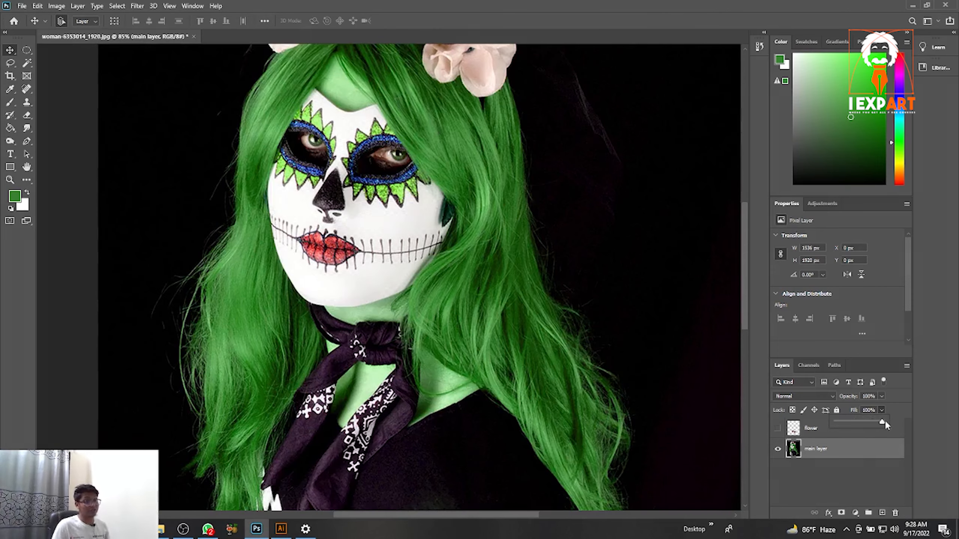
Outline the woman's hair, face and body with a freehand Lasso selection and copy it to a new layer.
key("ctrl+0")
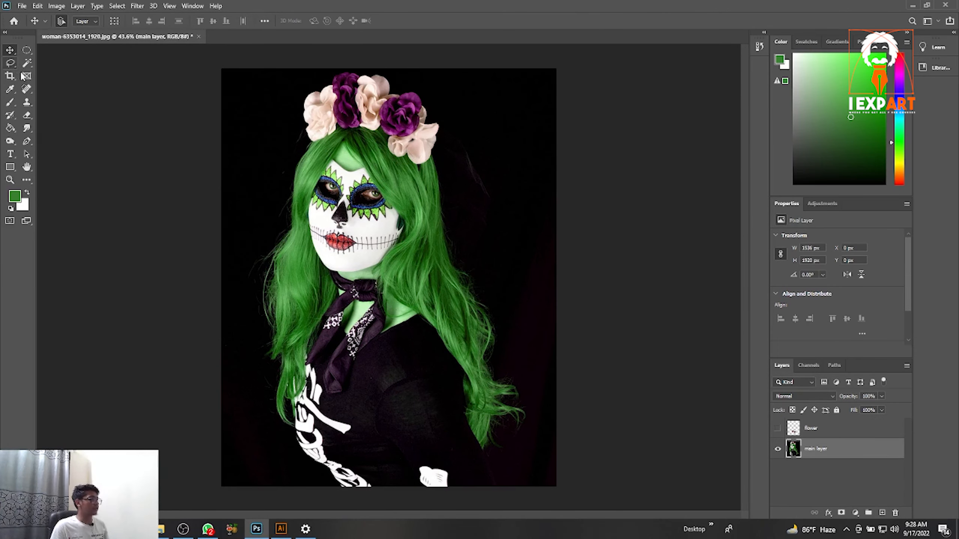
left_click(14, 62)
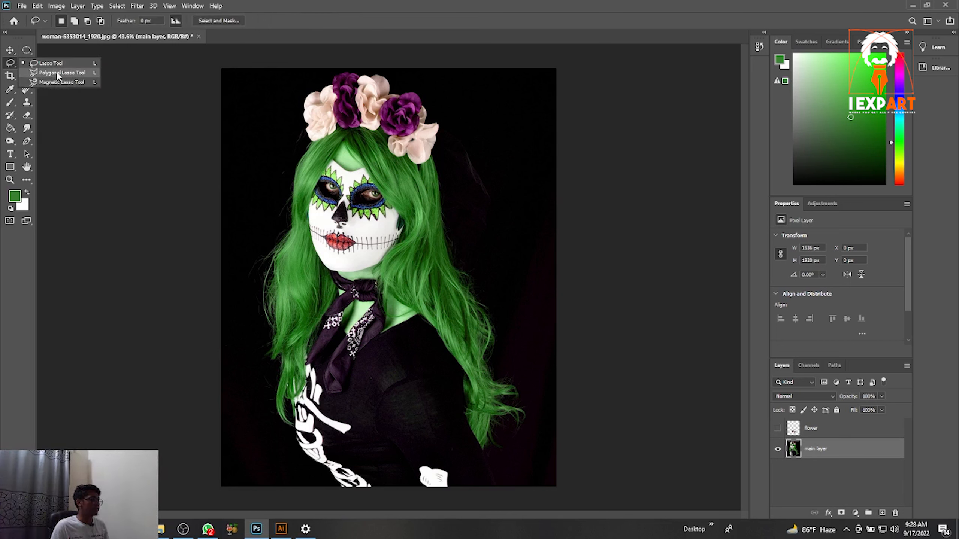
left_click(49, 63)
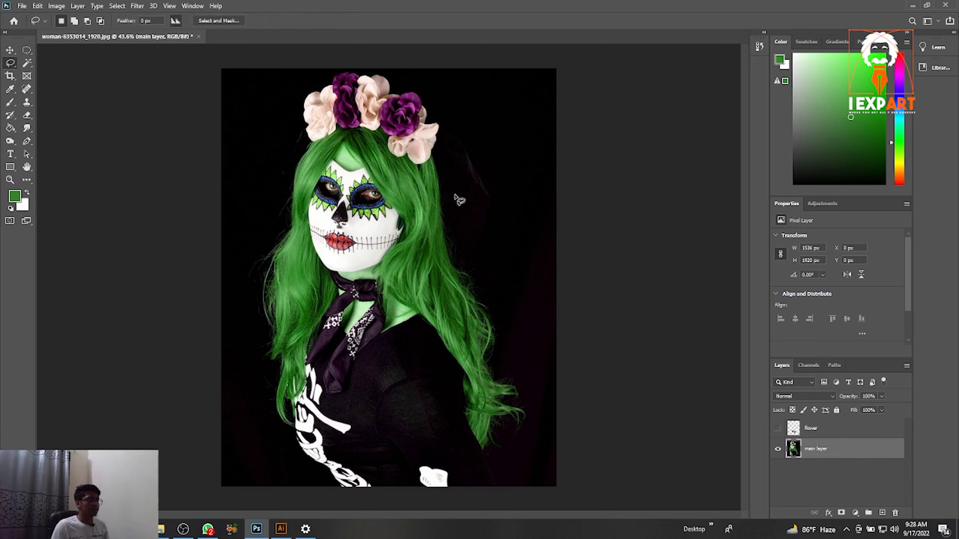
mouse_move(434, 164)
left_mouse_down()
mouse_move(450, 256)
mouse_move(487, 313)
mouse_move(481, 363)
mouse_move(518, 391)
mouse_move(499, 401)
mouse_move(522, 410)
mouse_move(489, 441)
mouse_move(487, 486)
mouse_move(334, 484)
mouse_move(292, 427)
mouse_move(280, 426)
mouse_move(284, 361)
mouse_move(270, 306)
mouse_move(283, 221)
mouse_move(336, 120)
mouse_move(428, 149)
mouse_move(441, 170)
left_mouse_up()
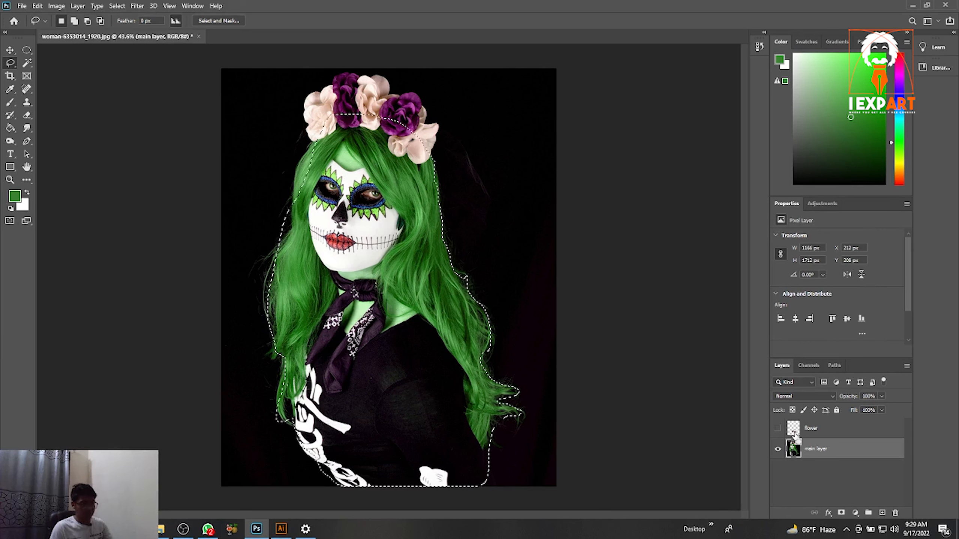
key("ctrl+j")
Place the pngegg (6) pumpkin image from the desktop into the woman document and move it down over her body.
left_click(913, 5)
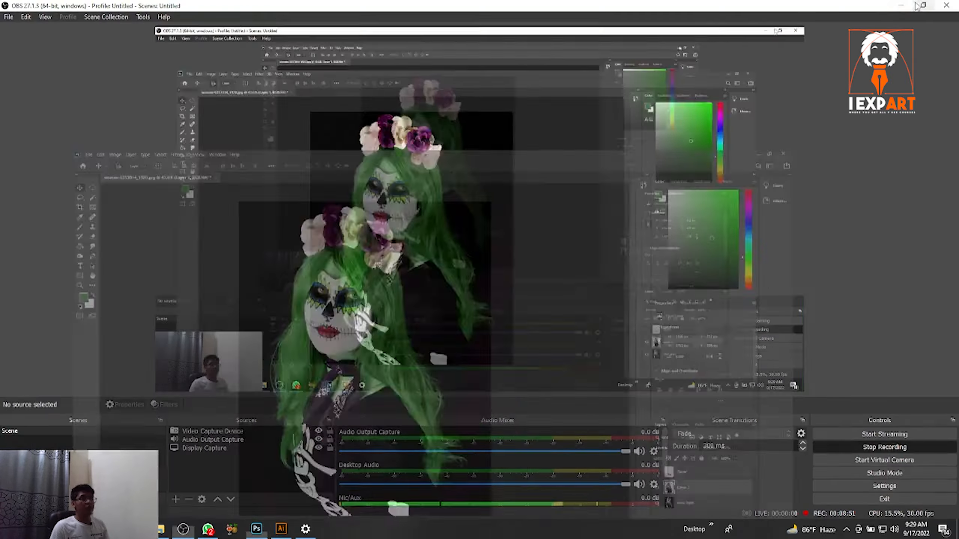
left_click(901, 6)
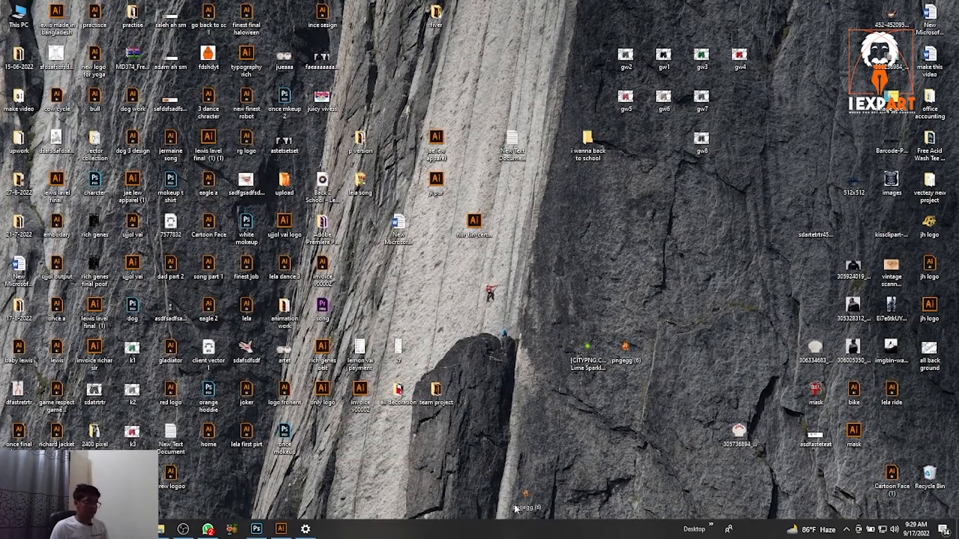
left_click(256, 529)
key("ctrl+t")
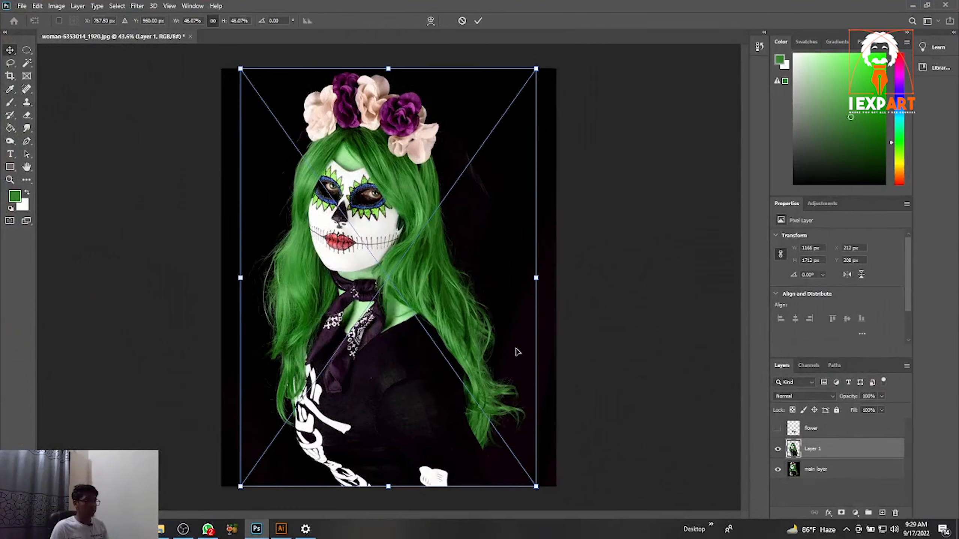
left_click_drag(460, 346, 454, 402)
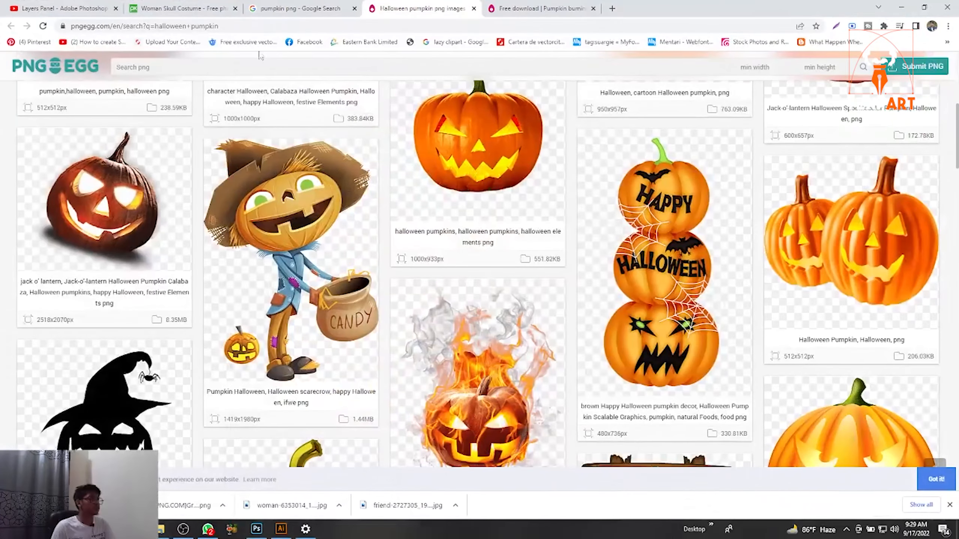
Switch to the browser and look through the Halloween pumpkin images on pngegg.com, then return to Photoshop.
scroll(510, 285, "up", 4)
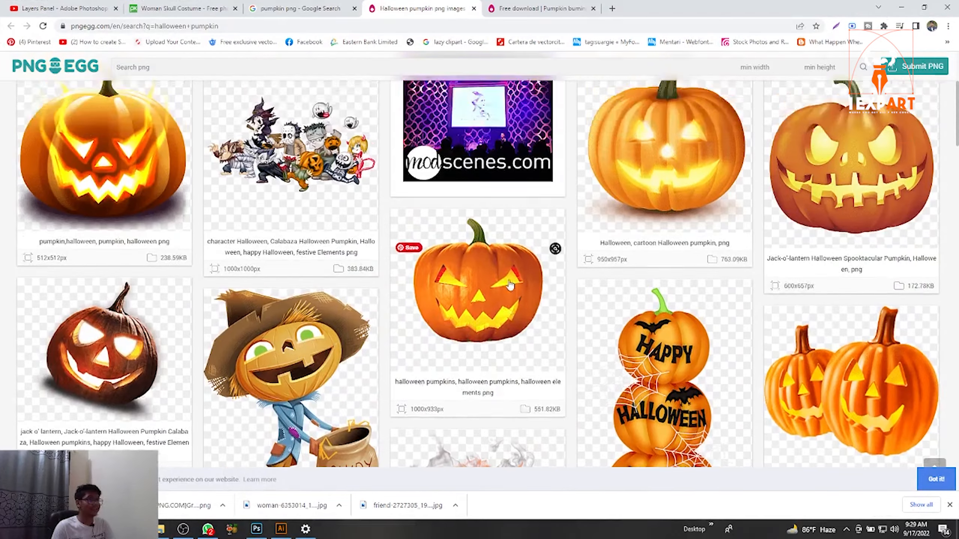
scroll(509, 285, "up", 5)
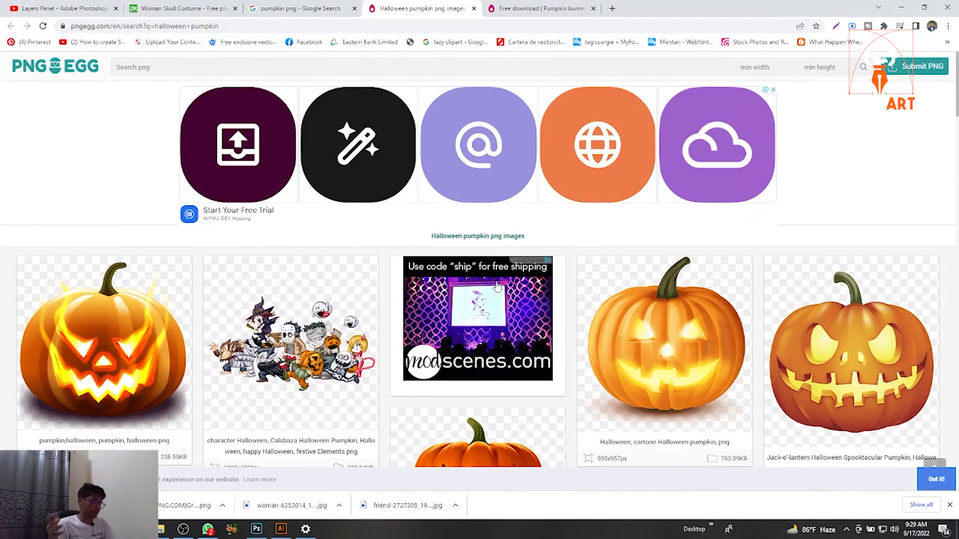
scroll(497, 287, "down", 6)
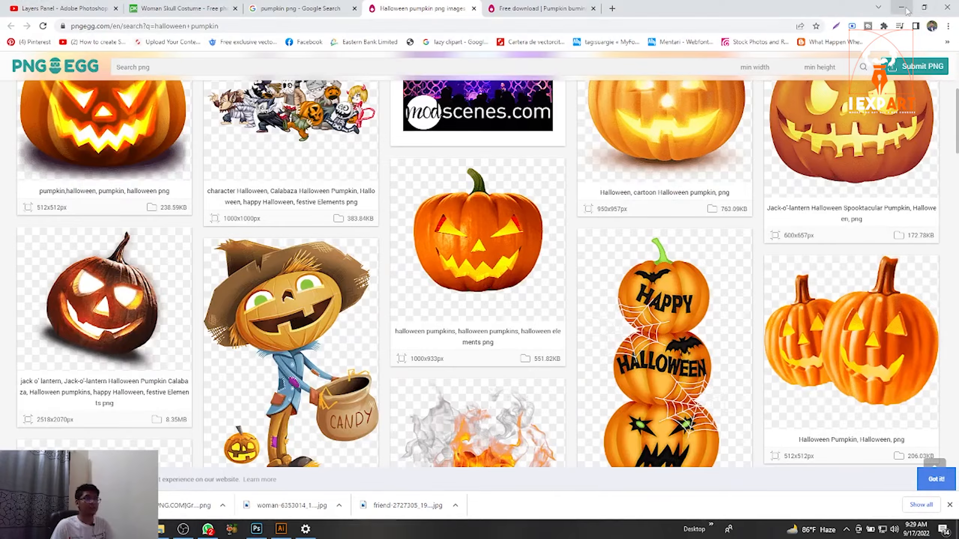
left_click(902, 7)
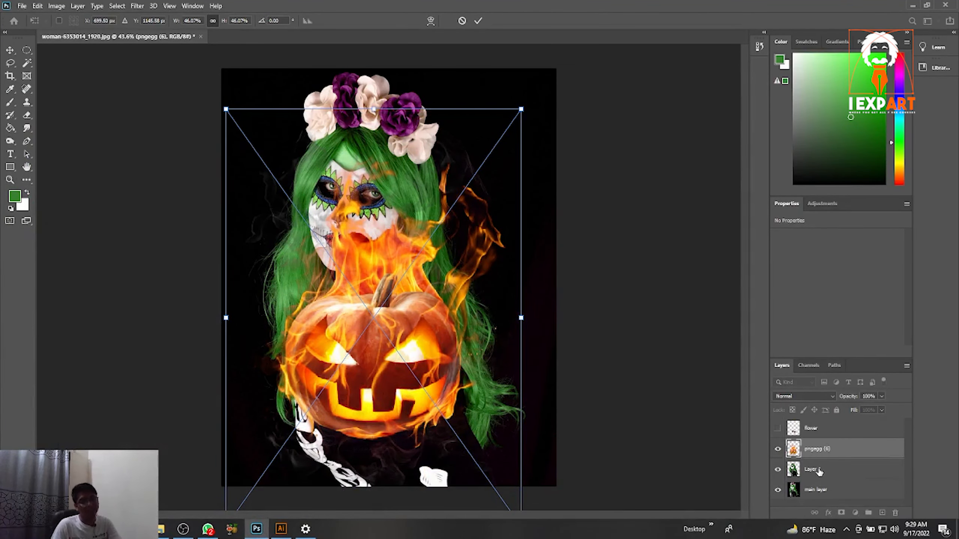
Commit the placed pumpkin, reorder the pngegg (6) layer beneath Layer 1, and nudge it slightly down behind the woman.
key("Return")
left_click_drag(810, 452, 810, 476)
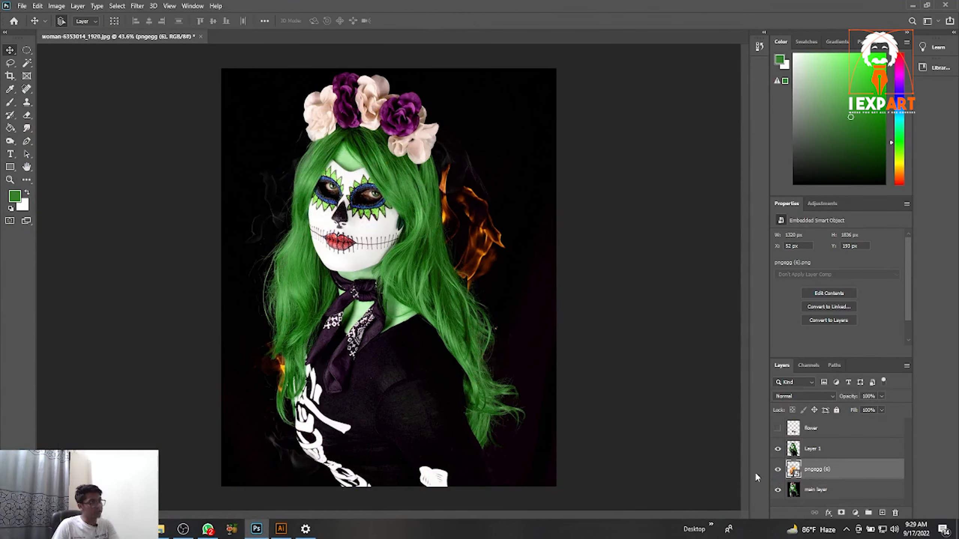
mouse_move(497, 241)
left_mouse_down()
mouse_move(498, 214)
mouse_move(460, 241)
mouse_move(476, 262)
mouse_move(476, 287)
mouse_move(501, 229)
mouse_move(491, 256)
left_mouse_up()
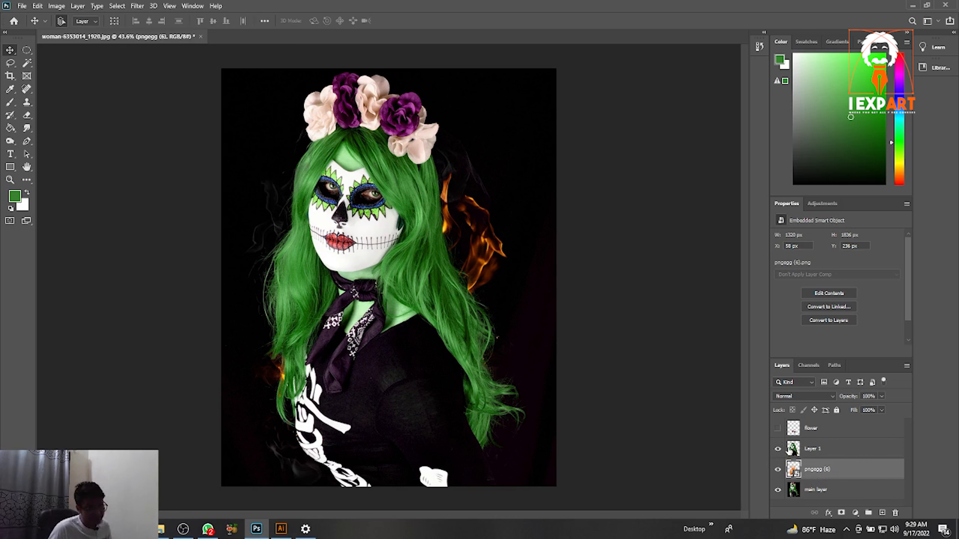
Toggle the pngegg (6) layer's visibility to compare the picture with and without the flames, leaving it visible and selected.
left_click(778, 470)
left_click(777, 469)
left_click(777, 470)
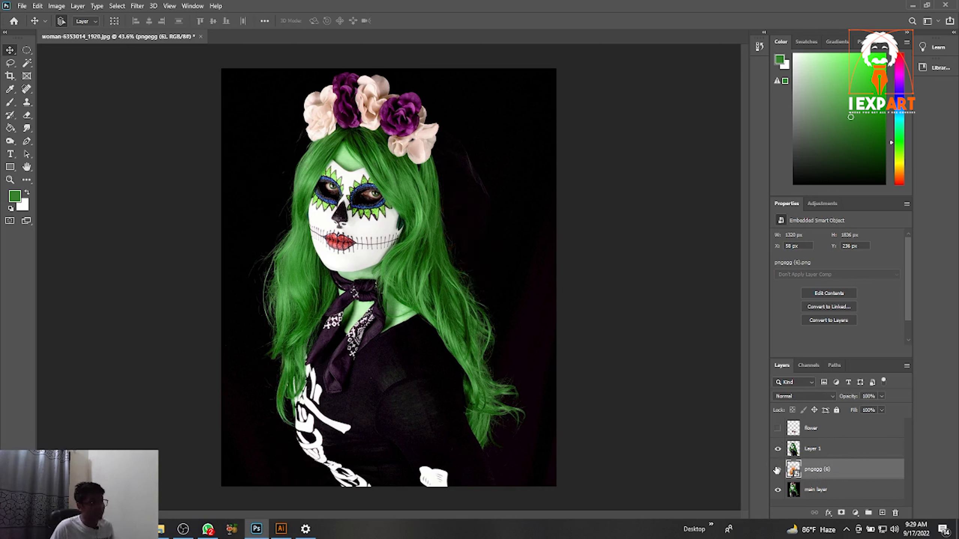
left_click(777, 470)
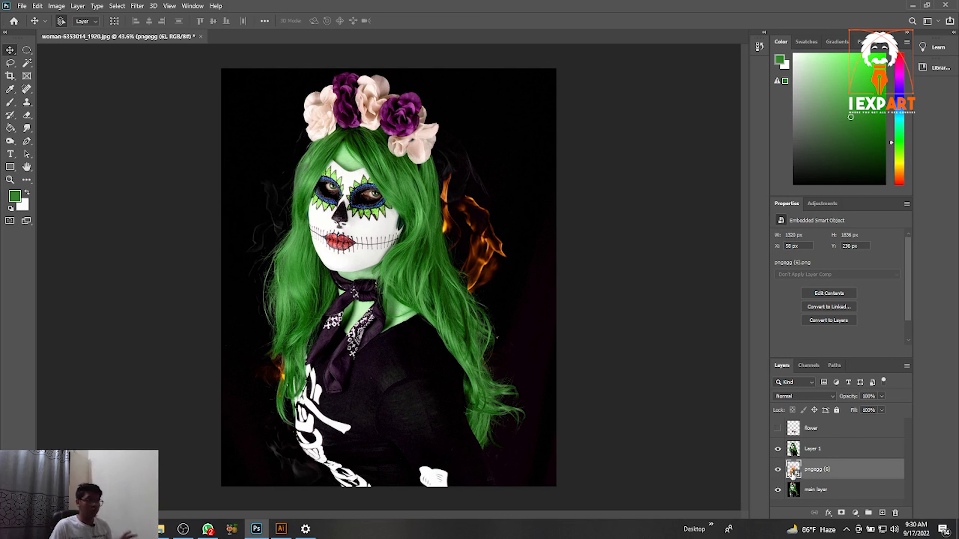
key("ctrl")
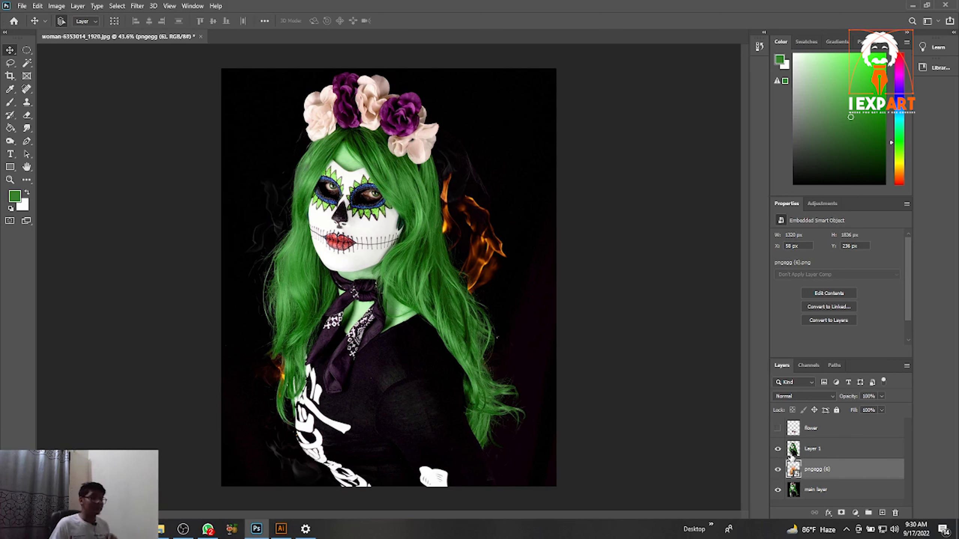
left_click(794, 453)
left_click(795, 473)
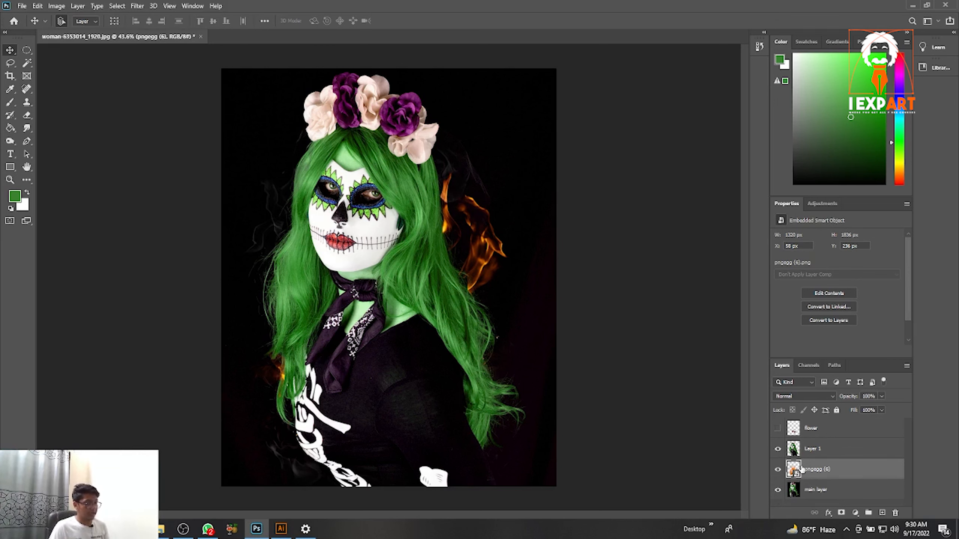
Scale the pngegg (6) layer to about 51% and reposition it at about X 0 px so the flames flank the woman.
key("ctrl+t")
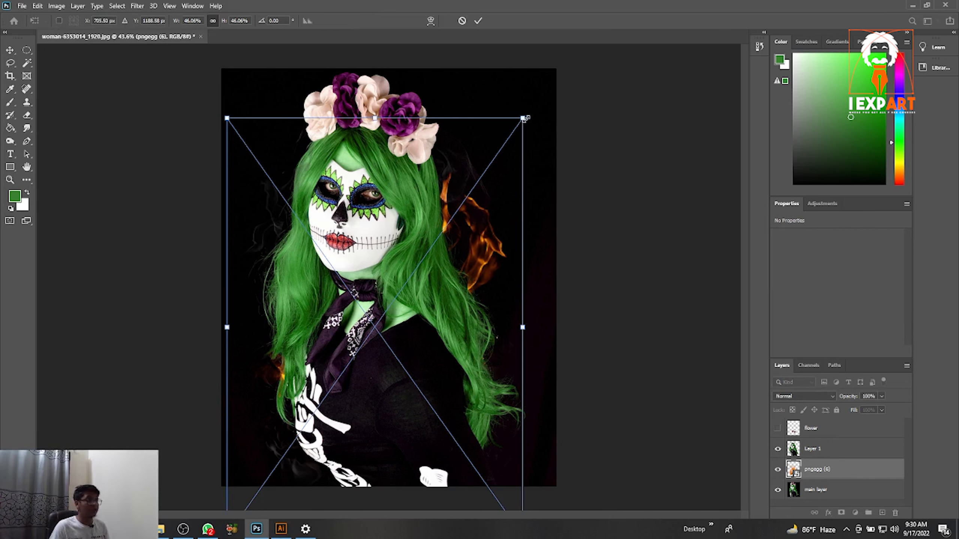
left_click_drag(524, 119, 556, 74)
left_click_drag(516, 178, 496, 194)
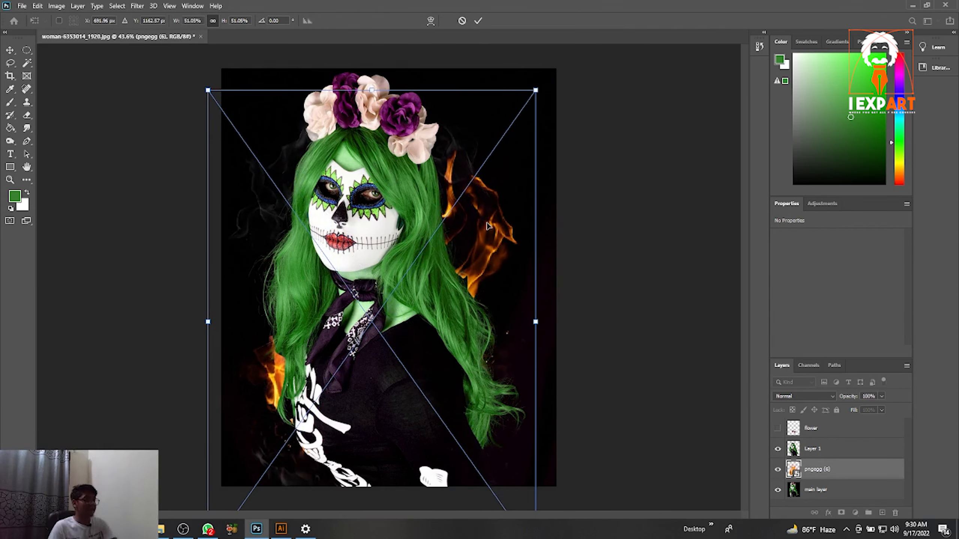
key("Return")
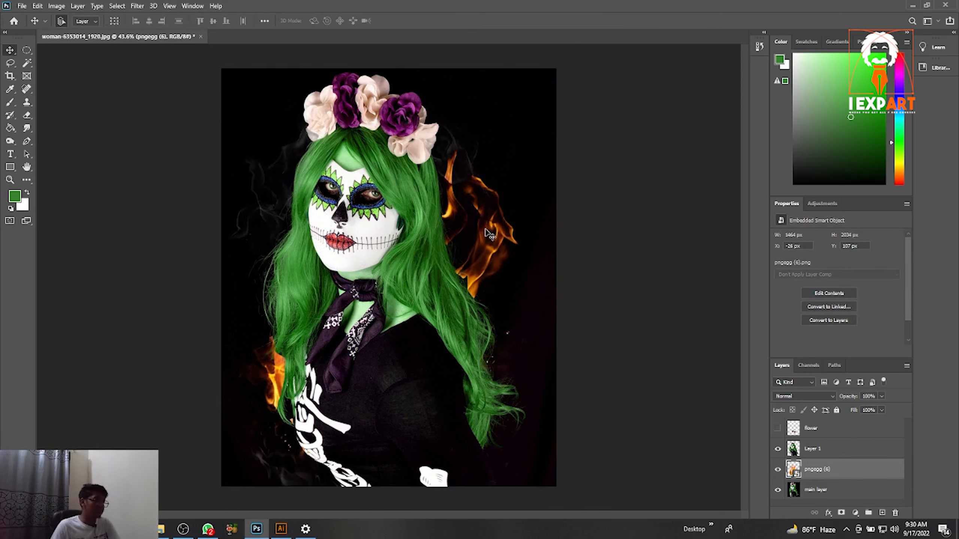
mouse_move(489, 227)
left_mouse_down()
mouse_move(493, 214)
mouse_move(492, 231)
left_mouse_up()
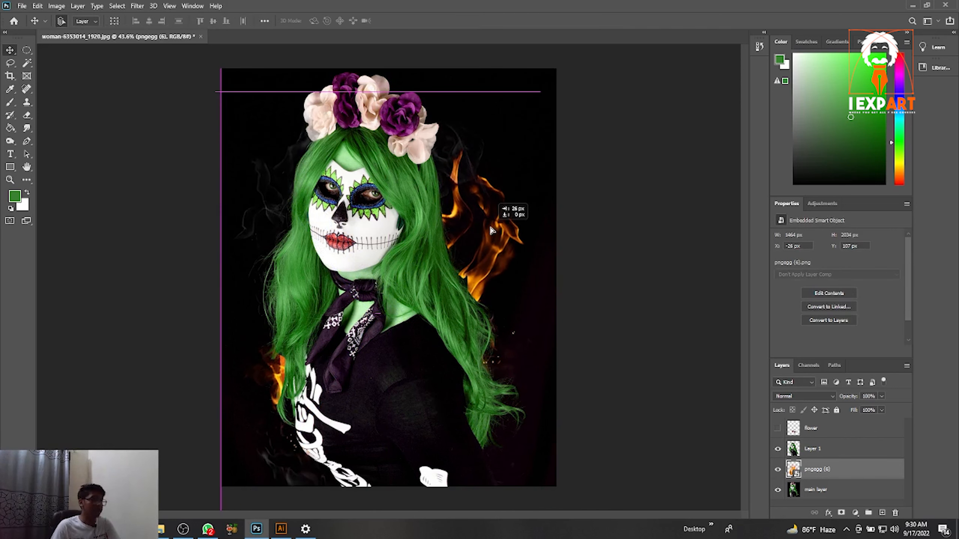
Show the flower layer and enlarge the flowers to about 142% over the woman's chest.
left_click(778, 428)
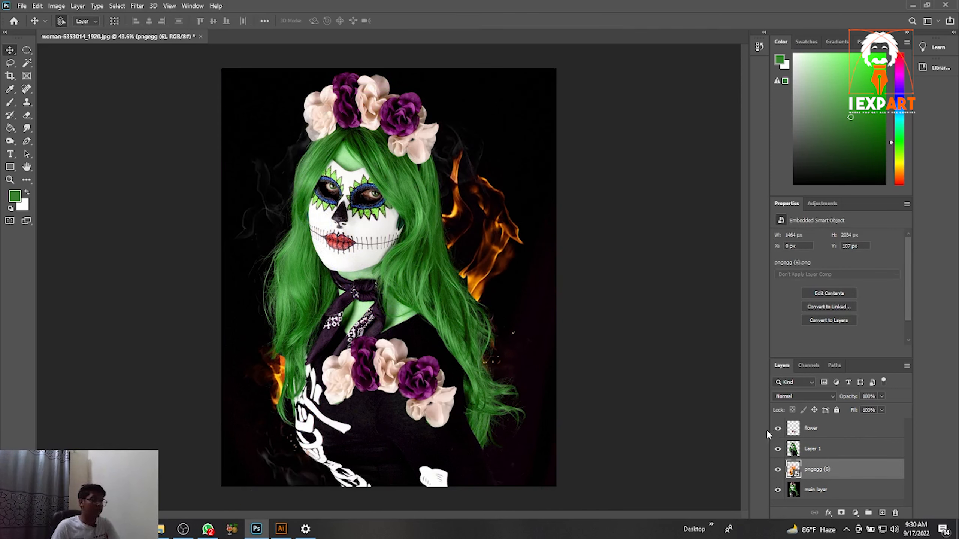
left_click_drag(359, 351, 392, 365)
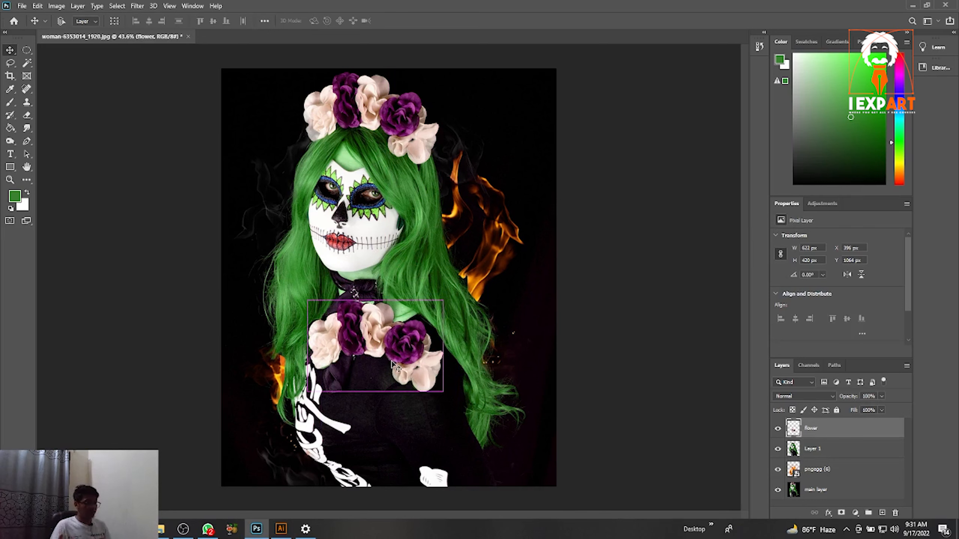
key("ctrl+t")
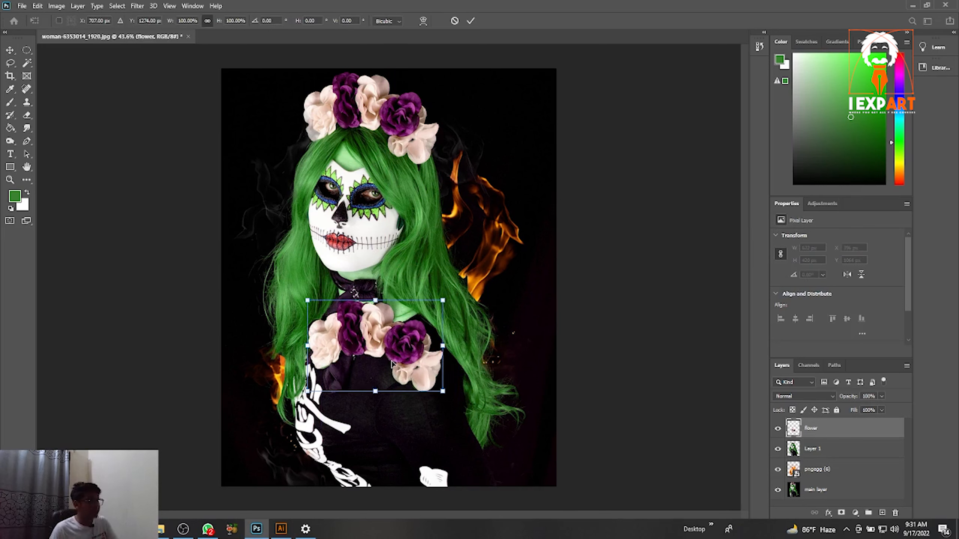
left_click_drag(446, 301, 500, 260)
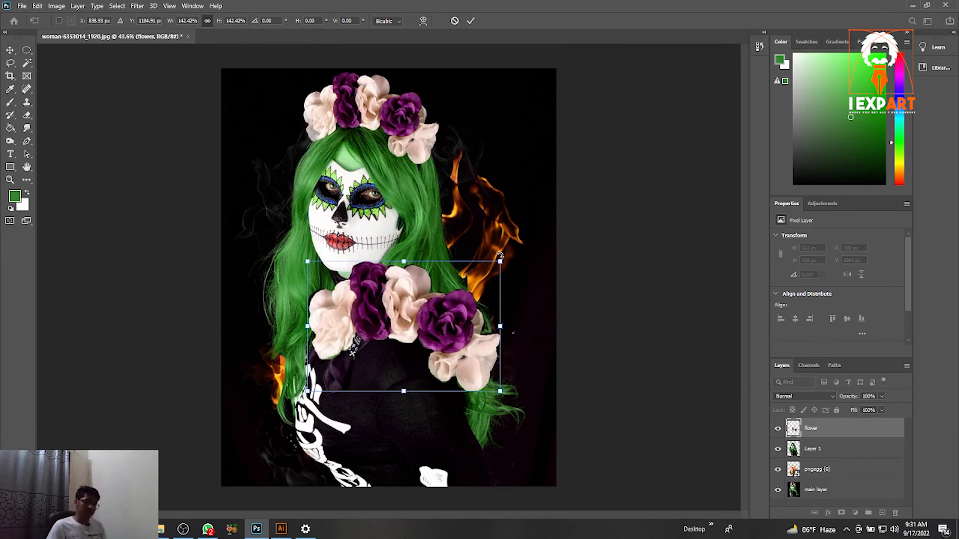
key("Return")
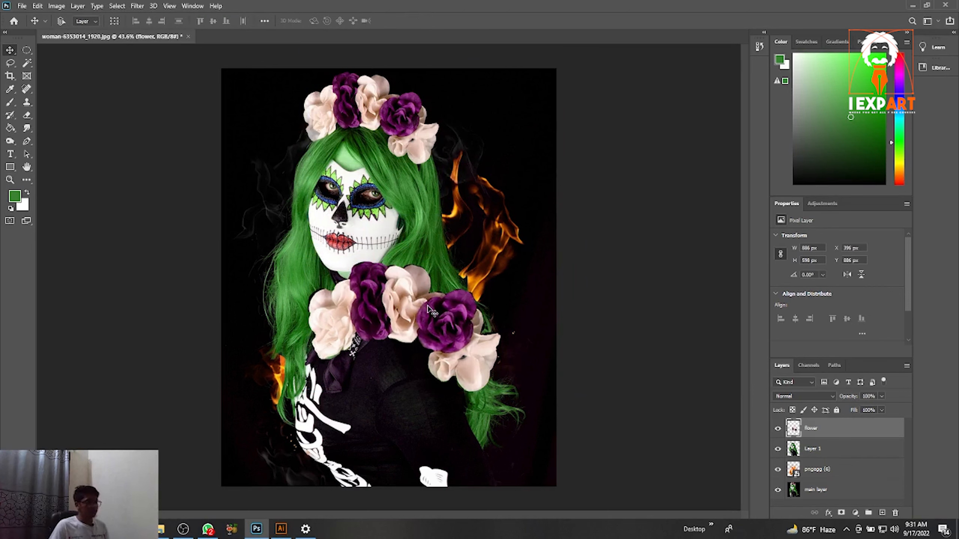
Scale the flower layer down to about 71% and place it over the flower crown on the woman's head.
key("ctrl+t")
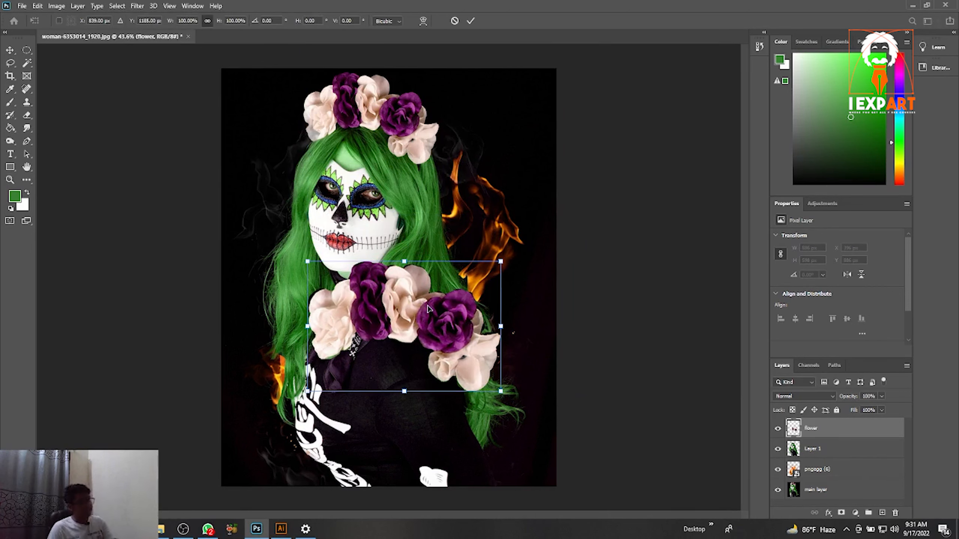
left_click_drag(500, 262, 445, 298)
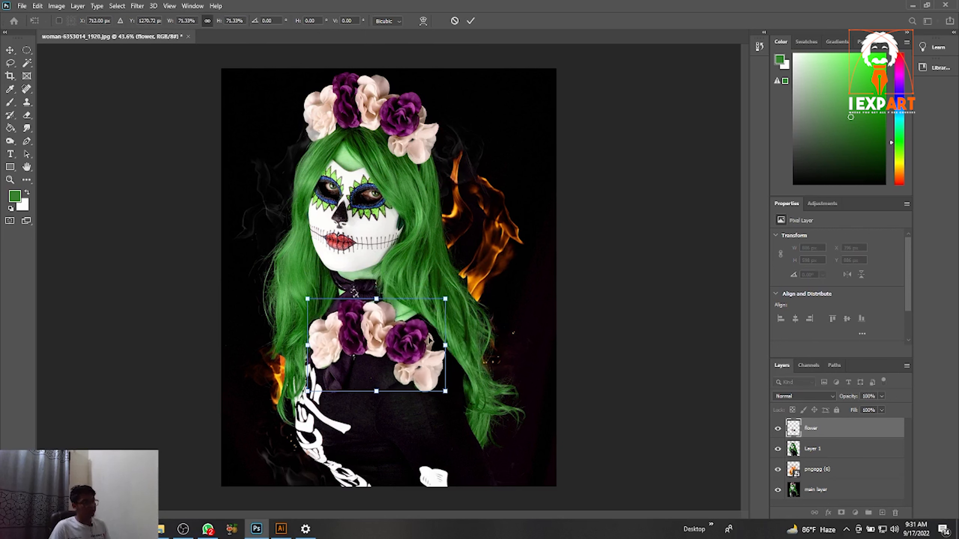
left_click_drag(414, 332, 411, 127)
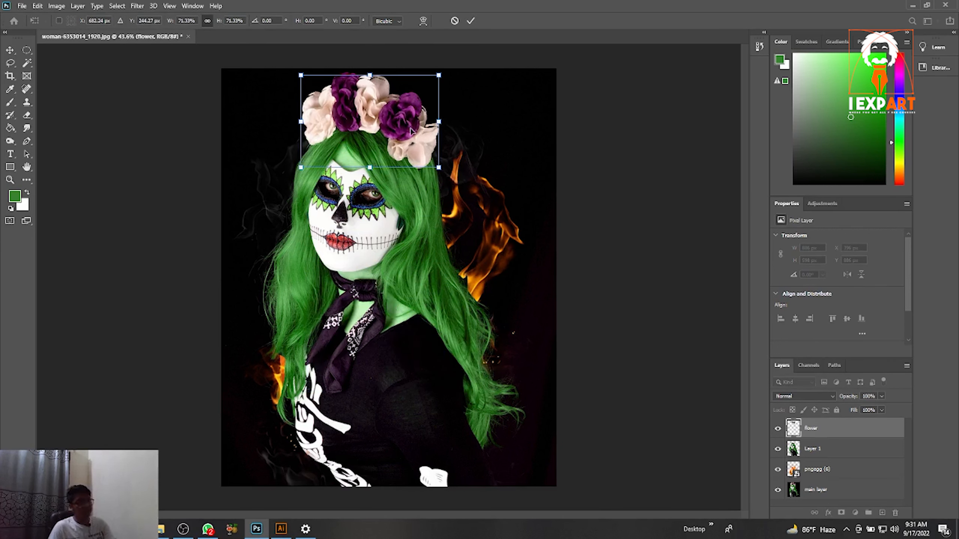
key("Return")
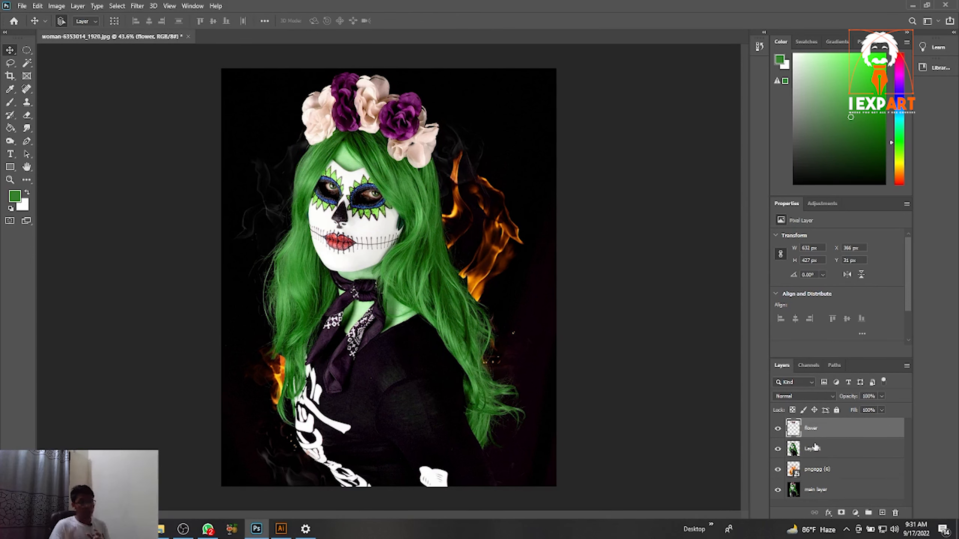
Add a Black & White adjustment layer directly above Layer 1 and nudge the flower layer slightly up on the head.
left_click(855, 513)
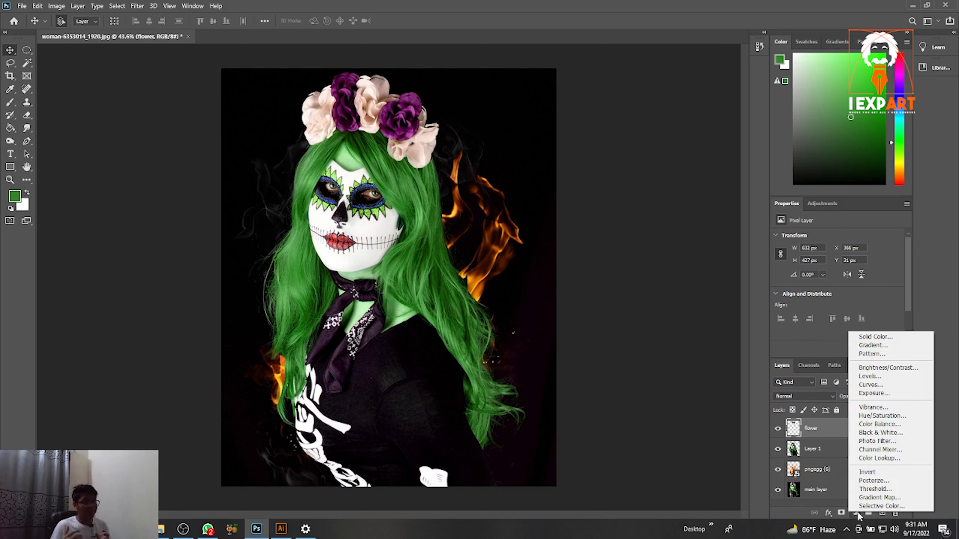
left_click(791, 485)
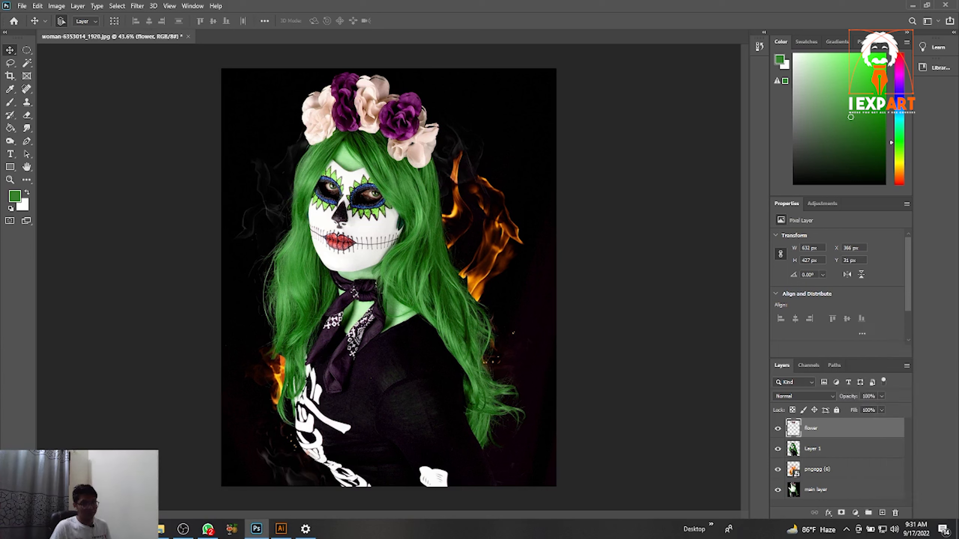
left_click(790, 450)
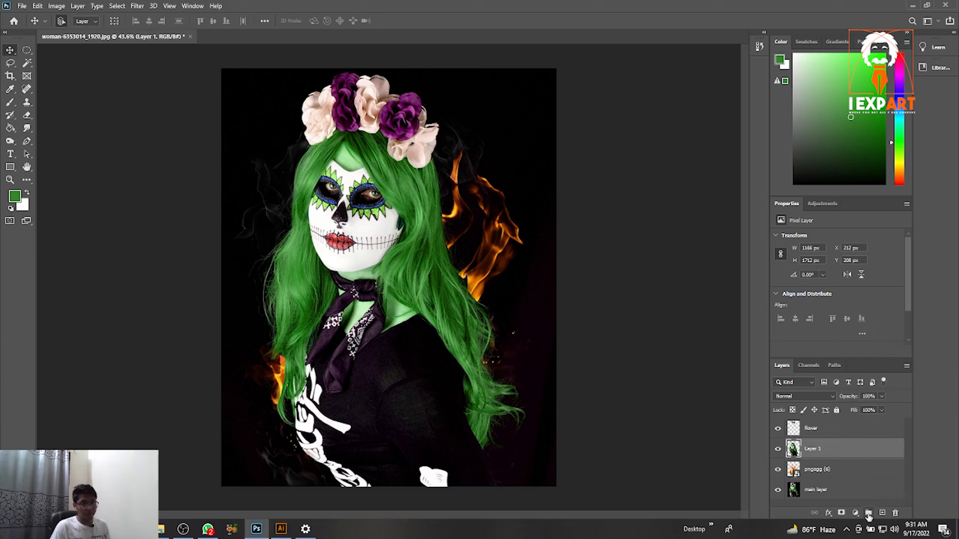
left_click(855, 517)
left_click(868, 428)
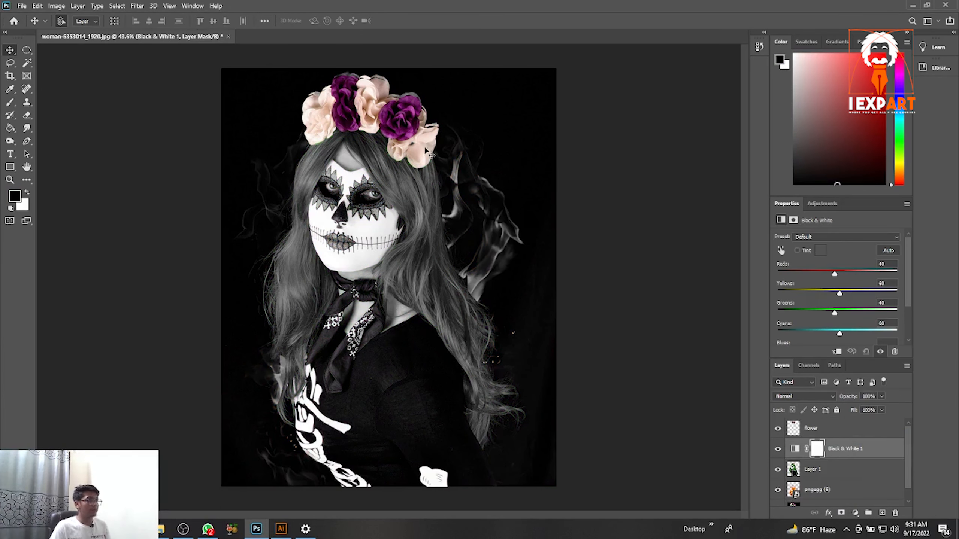
left_click_drag(416, 146, 417, 136)
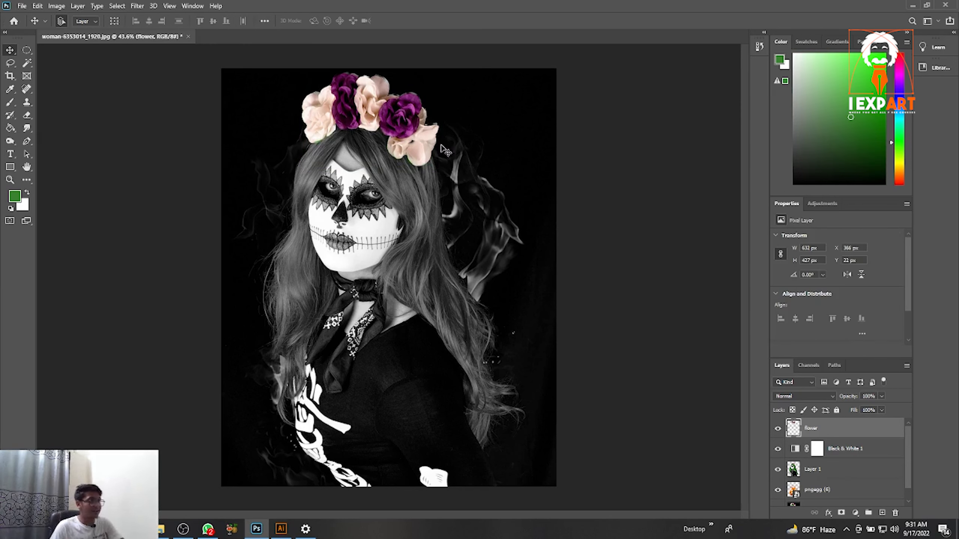